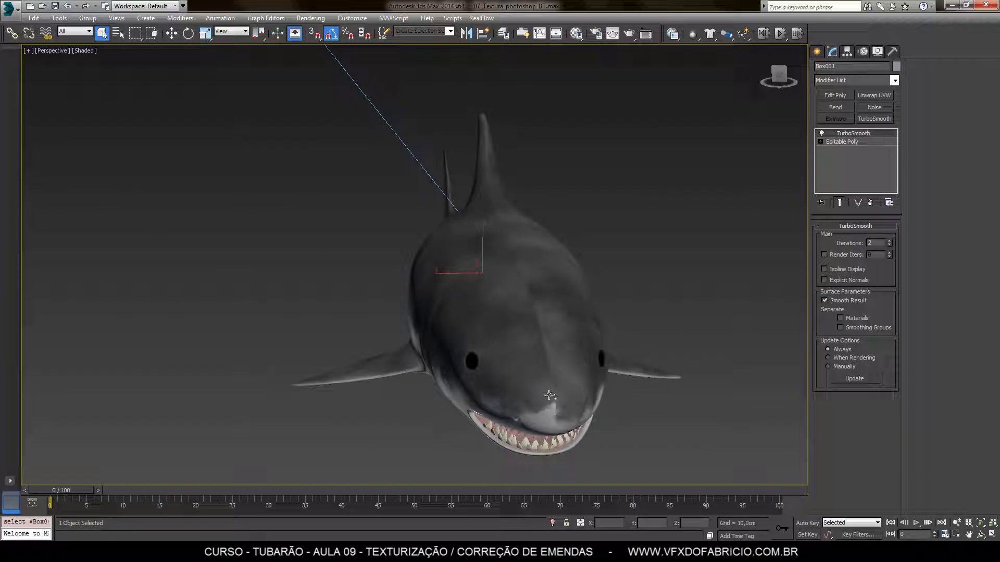
# Examine the shark's texture for visible seams around the head, belly, pectoral fin and along the back
pyautogui.keyDown('alt'); pyautogui.moveTo(547, 351); pyautogui.dragTo(496, 300, button='middle'); pyautogui.keyUp('alt')
pyautogui.scroll(5, 358, 155)
pyautogui.scroll(2, 358, 155)
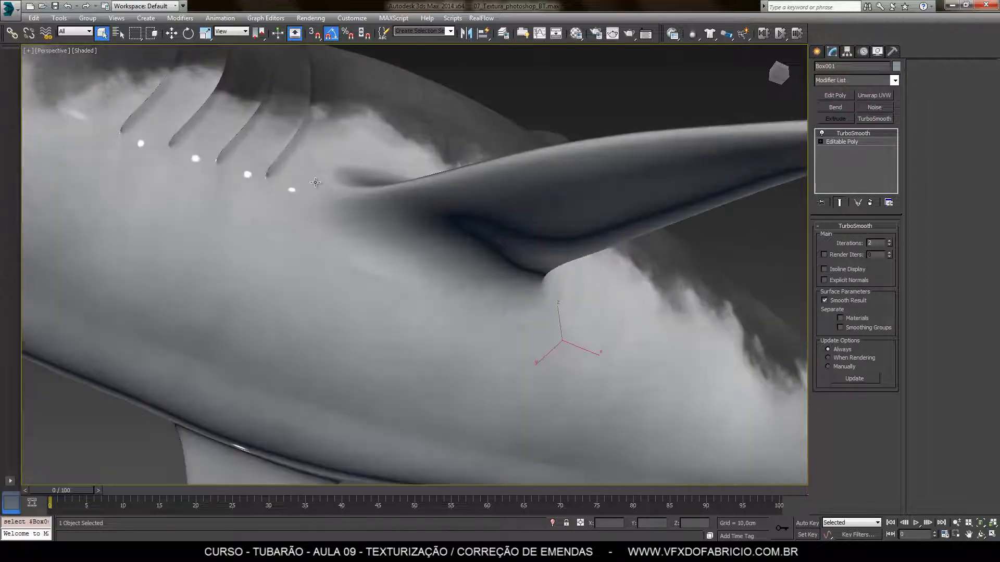
pyautogui.keyDown('alt'); pyautogui.moveTo(565, 330); pyautogui.dragTo(584, 386, button='middle'); pyautogui.keyUp('alt')
pyautogui.scroll(-8, 494, 326)
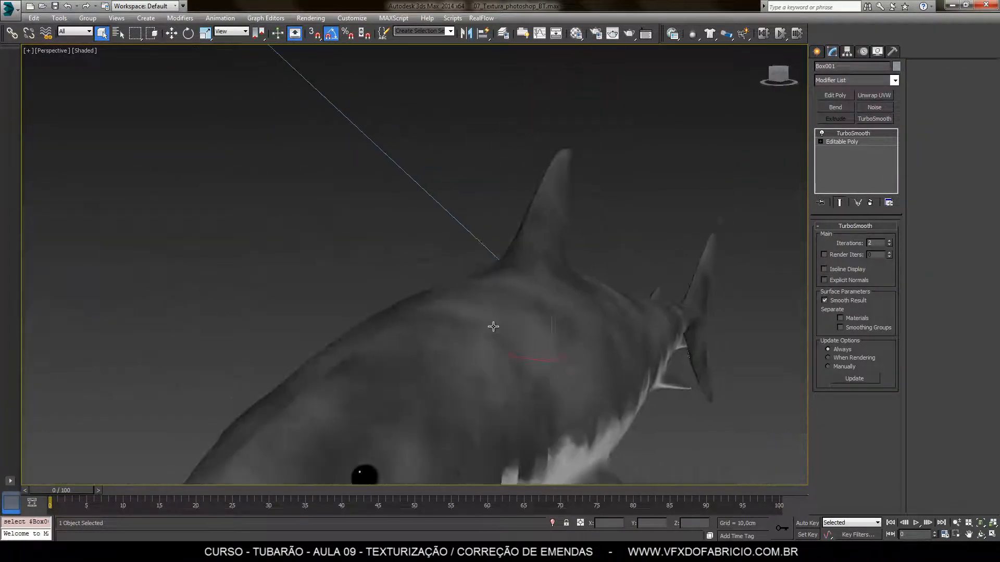
pyautogui.keyDown('alt'); pyautogui.moveTo(504, 354); pyautogui.dragTo(484, 283, button='middle'); pyautogui.keyUp('alt')
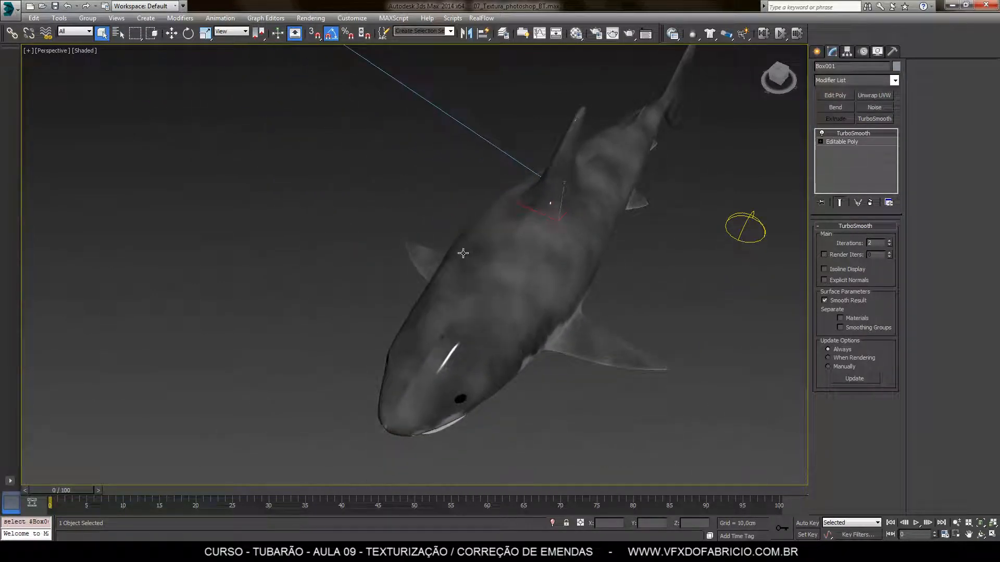
pyautogui.scroll(10, 474, 282)
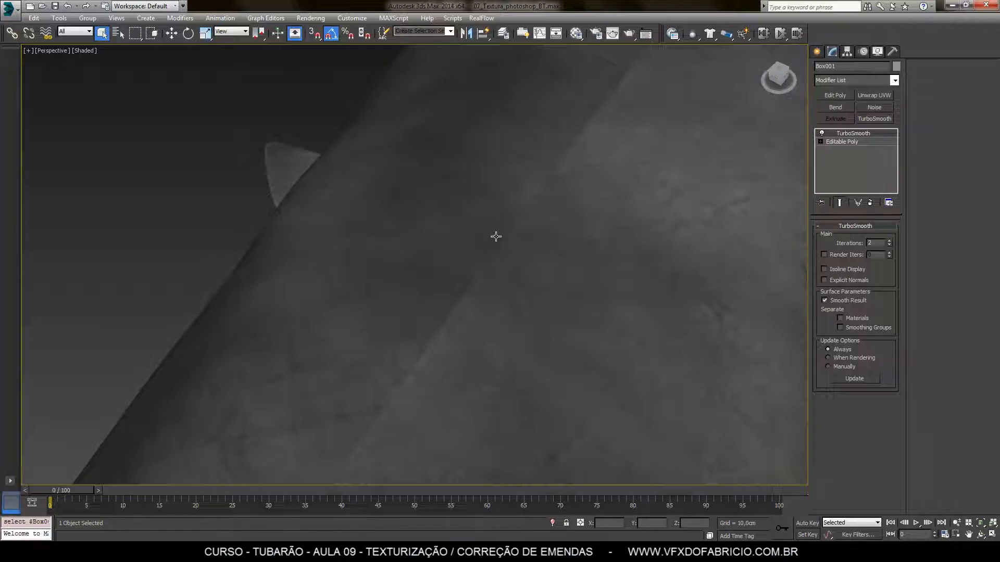
pyautogui.scroll(-10, 387, 199)
pyautogui.moveTo(587, 191)
pyautogui.keyDown('alt'); pyautogui.mouseDown(button='middle')
pyautogui.moveTo(576, 245)
pyautogui.moveTo(645, 292)
pyautogui.moveTo(496, 246)
pyautogui.moveTo(430, 267)
pyautogui.moveTo(634, 266)
pyautogui.moveTo(630, 280)
pyautogui.moveTo(615, 273)
pyautogui.moveTo(572, 308)
pyautogui.moveTo(565, 286)
pyautogui.moveTo(602, 301)
pyautogui.moveTo(585, 323)
pyautogui.mouseUp(button='middle'); pyautogui.keyUp('alt')
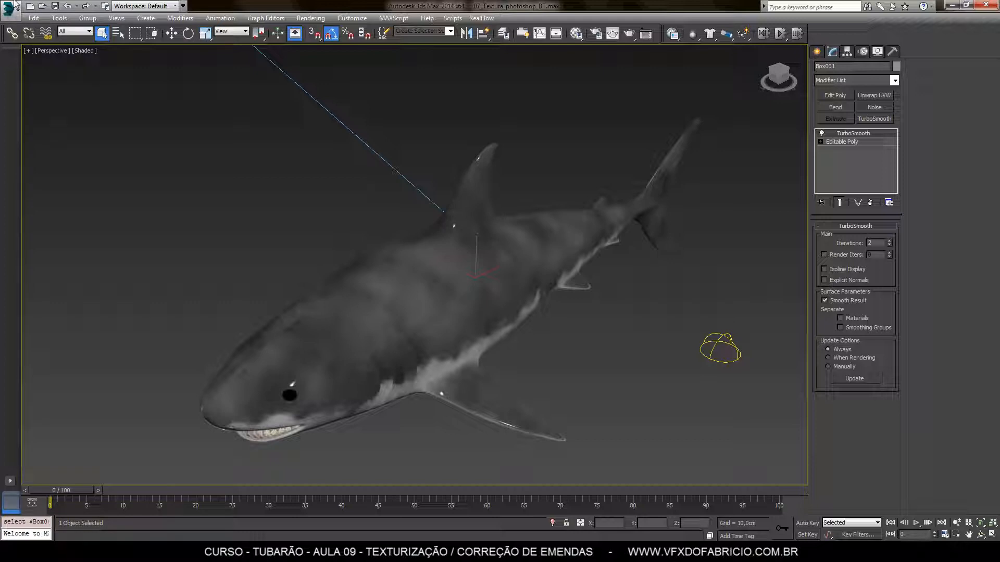
pyautogui.click(9, 8)
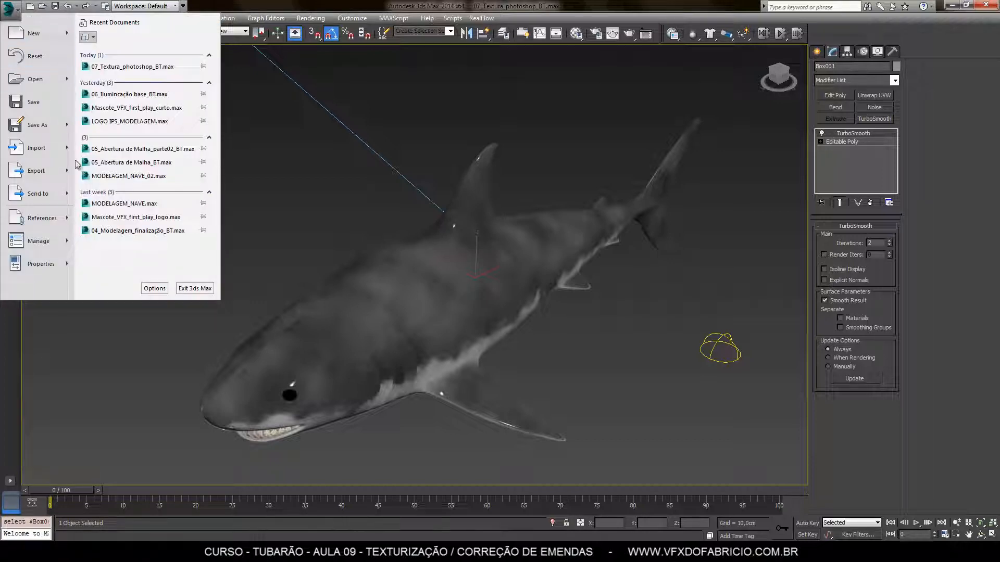
pyautogui.moveTo(39, 201)
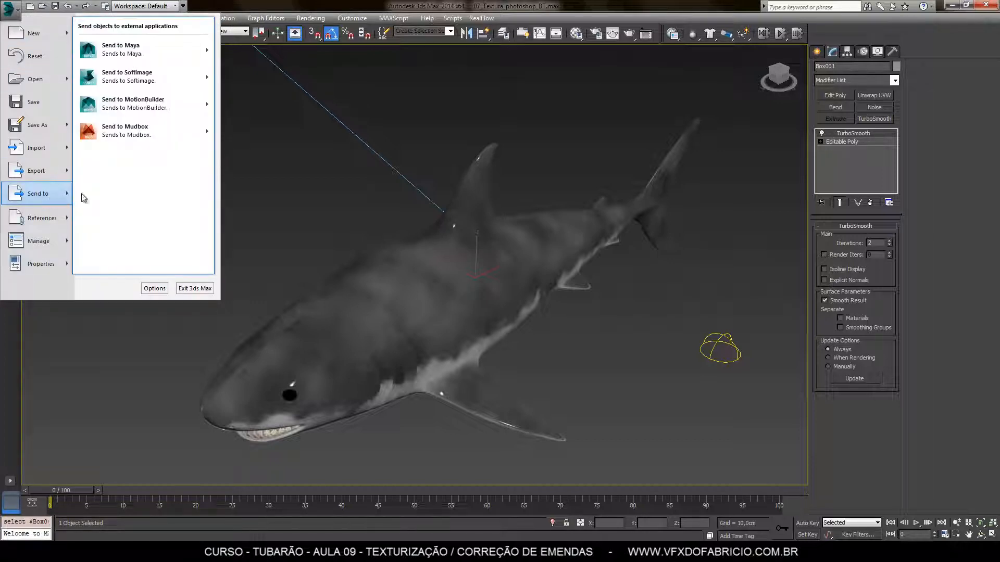
pyautogui.moveTo(121, 136)
pyautogui.click(595, 2)
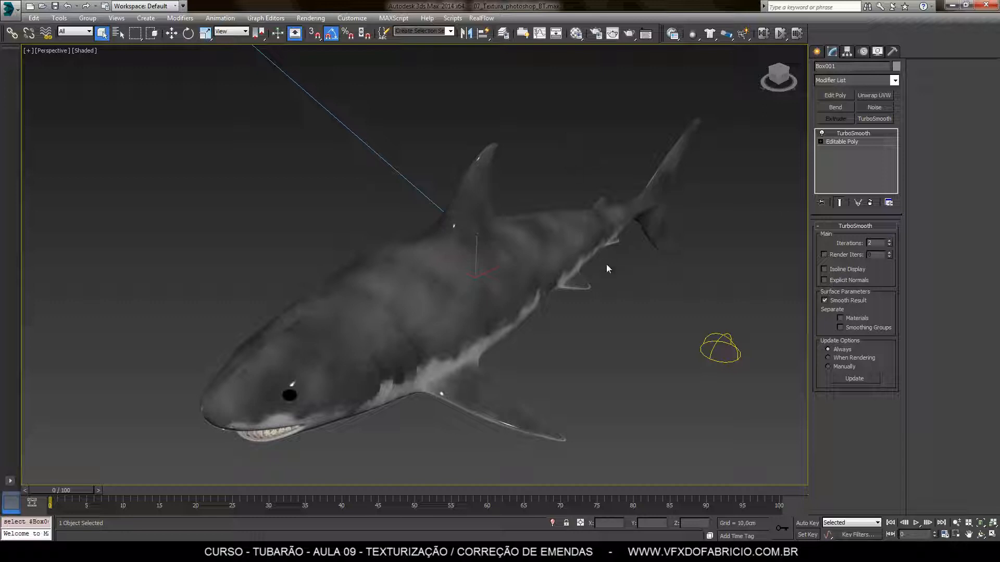
pyautogui.moveTo(688, 294)
pyautogui.keyDown('alt'); pyautogui.mouseDown(button='middle')
pyautogui.moveTo(658, 285)
pyautogui.moveTo(640, 187)
pyautogui.moveTo(681, 300)
pyautogui.mouseUp(button='middle'); pyautogui.keyUp('alt')
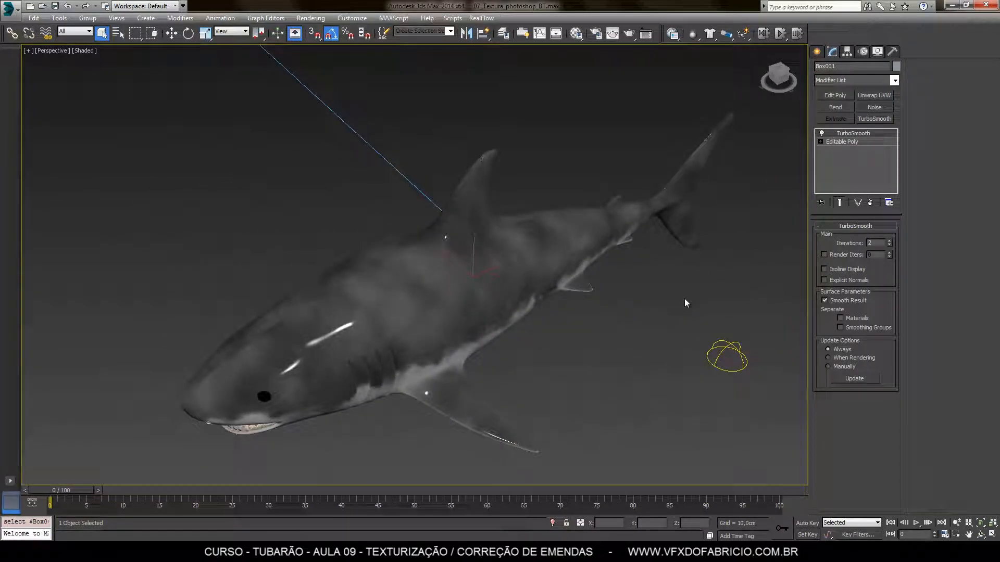
pyautogui.moveTo(566, 303)
pyautogui.keyDown('alt'); pyautogui.mouseDown(button='middle')
pyautogui.moveTo(635, 302)
pyautogui.moveTo(642, 290)
pyautogui.moveTo(555, 296)
pyautogui.moveTo(566, 313)
pyautogui.mouseUp(button='middle'); pyautogui.keyUp('alt')
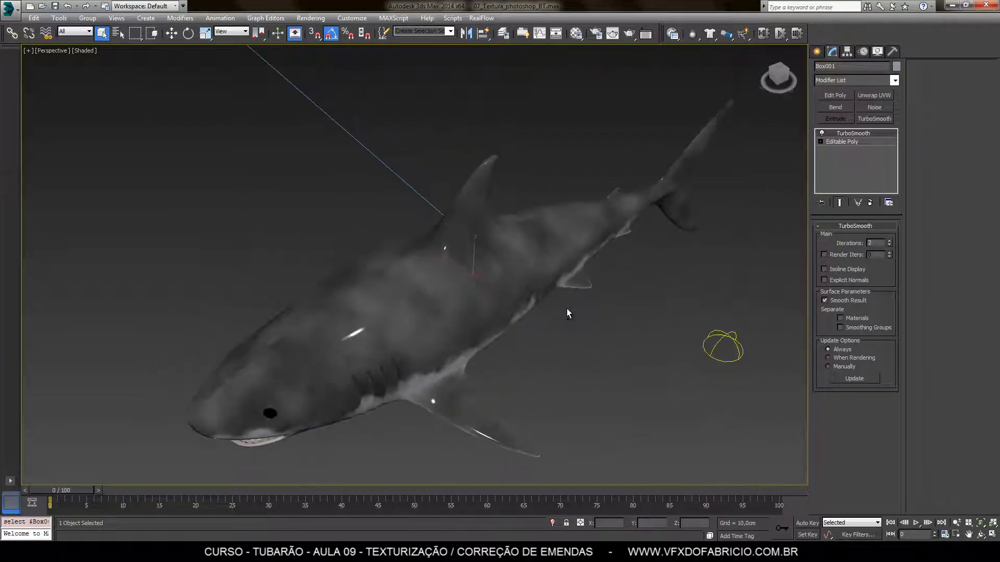
pyautogui.click(59, 18)
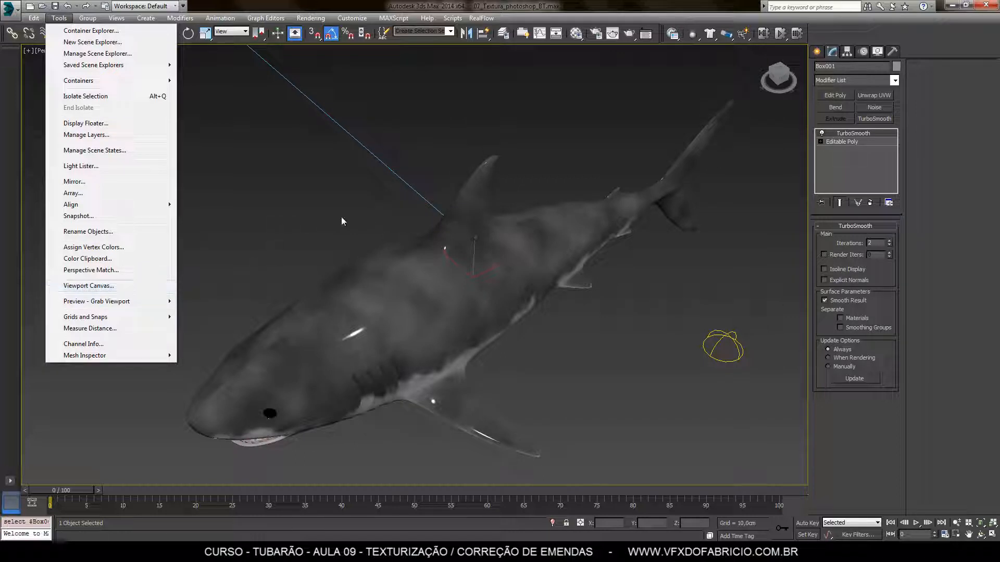
pyautogui.click(290, 162)
pyautogui.click(290, 161)
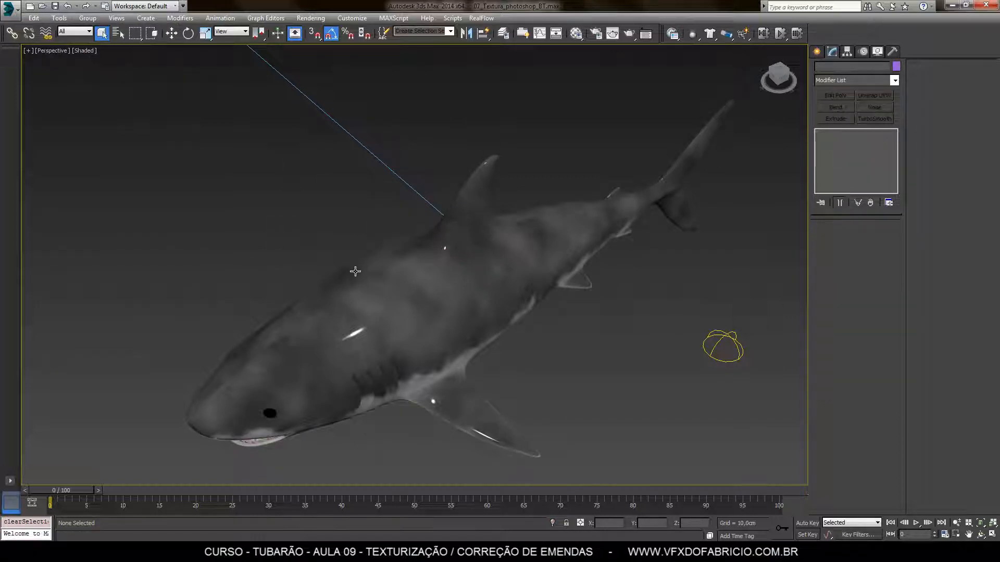
# Select the shark mesh and send it to Mudbox as a new scene, keeping all meshes on import
pyautogui.moveTo(356, 272); pyautogui.dragTo(321, 290, button='middle')
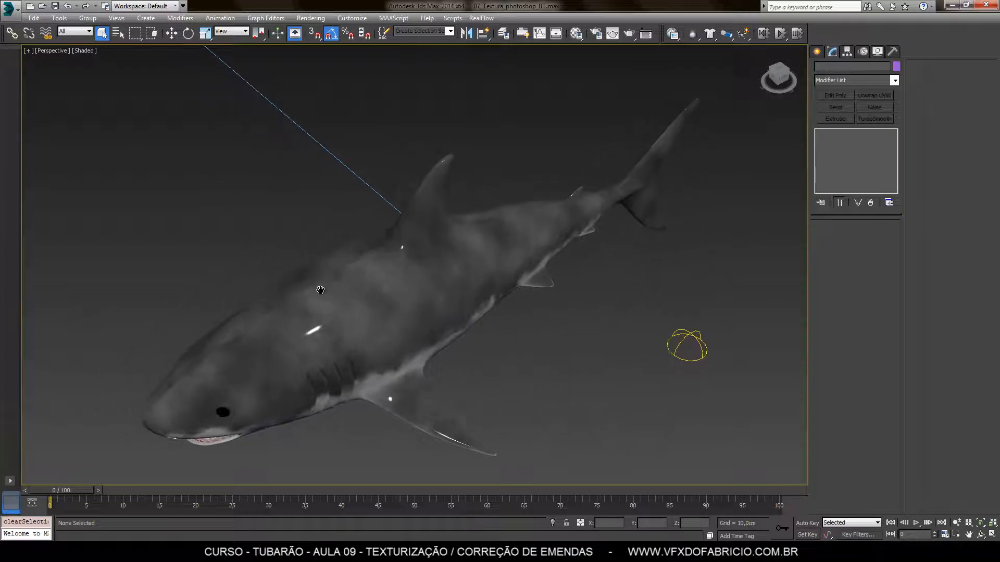
pyautogui.click(315, 330)
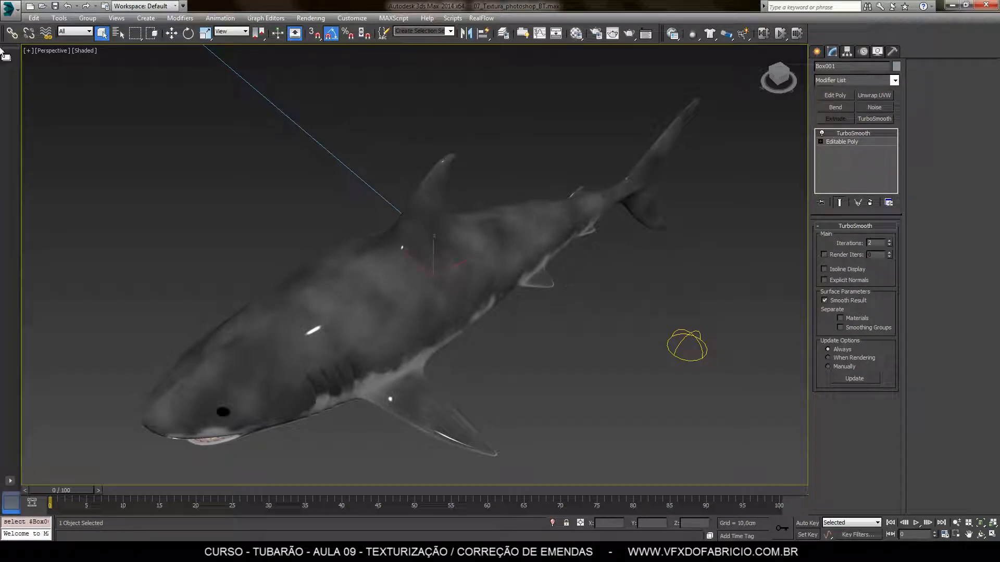
pyautogui.click(9, 7)
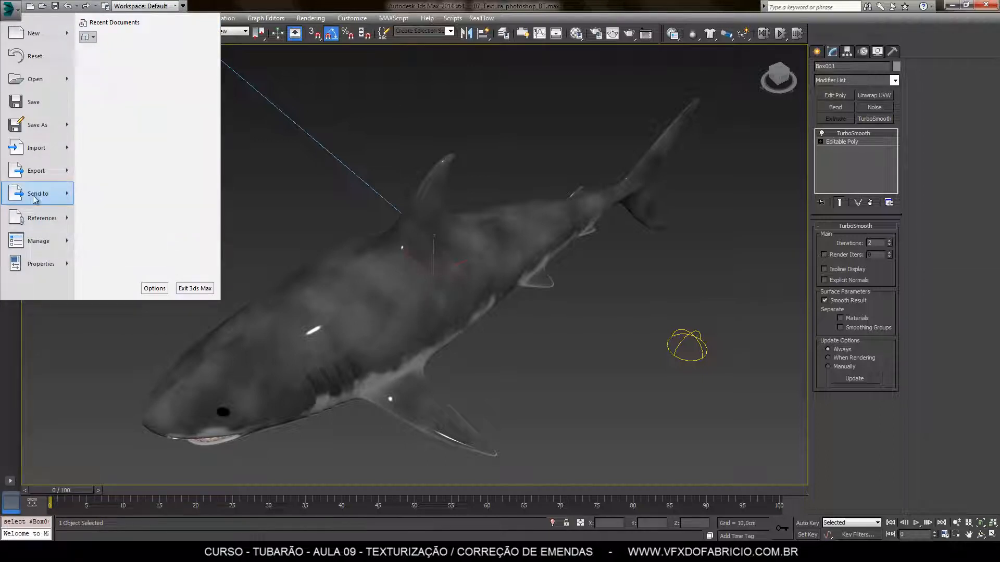
pyautogui.moveTo(145, 138)
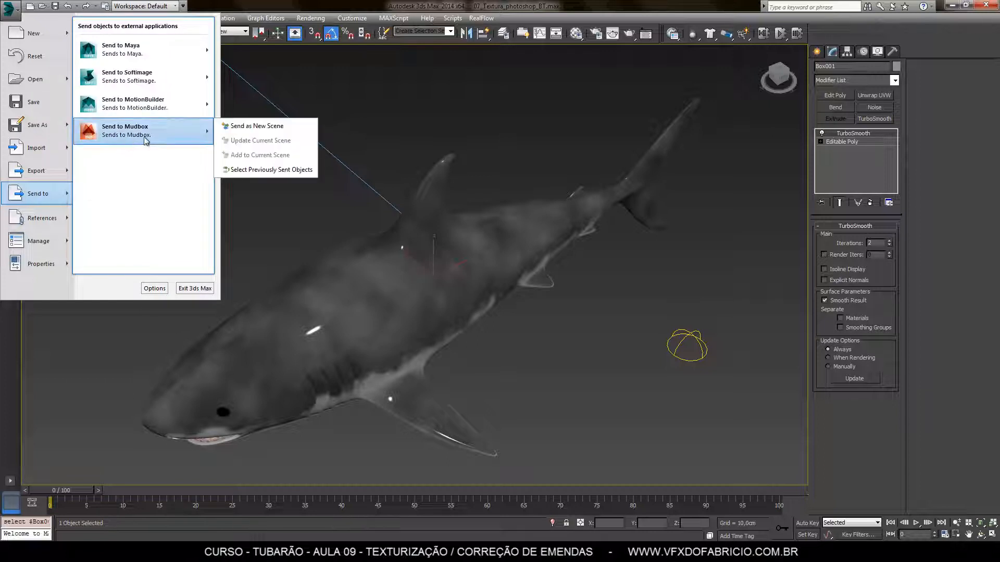
pyautogui.click(286, 128)
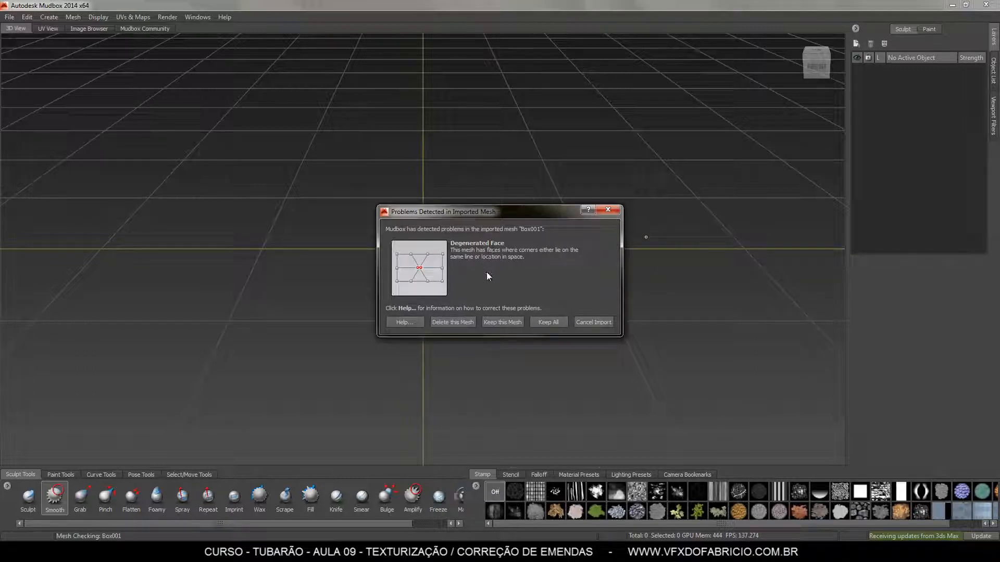
pyautogui.click(547, 323)
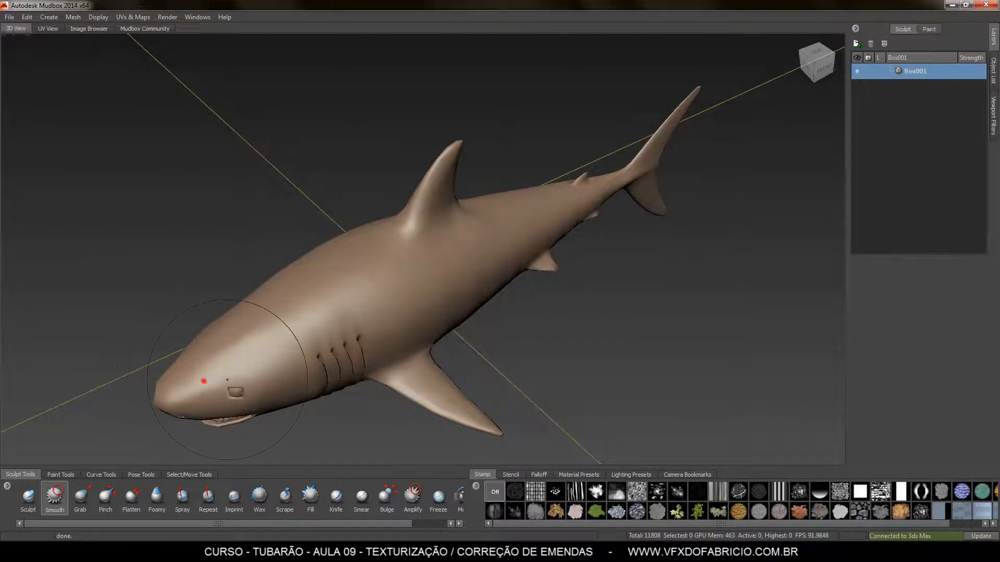
# Inspect the imported shark from several angles and check its UV layout, returning to the 3D view
pyautogui.moveTo(217, 387)
pyautogui.keyDown('alt'); pyautogui.mouseDown()
pyautogui.moveTo(395, 312)
pyautogui.moveTo(401, 209)
pyautogui.mouseUp(); pyautogui.keyUp('alt')
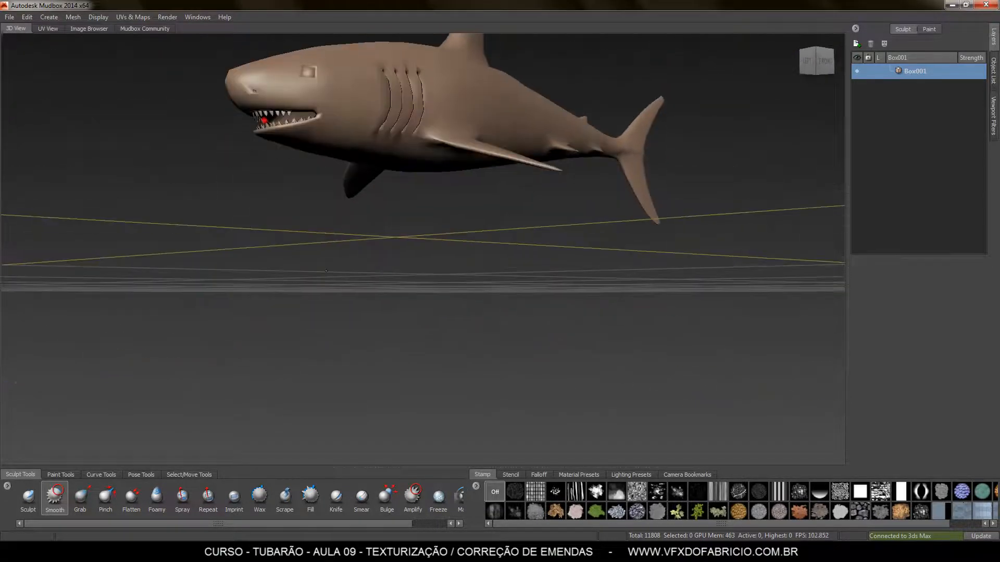
pyautogui.moveTo(406, 139)
pyautogui.keyDown('alt'); pyautogui.mouseDown()
pyautogui.moveTo(411, 233)
pyautogui.moveTo(469, 234)
pyautogui.moveTo(419, 233)
pyautogui.moveTo(453, 281)
pyautogui.mouseUp(); pyautogui.keyUp('alt')
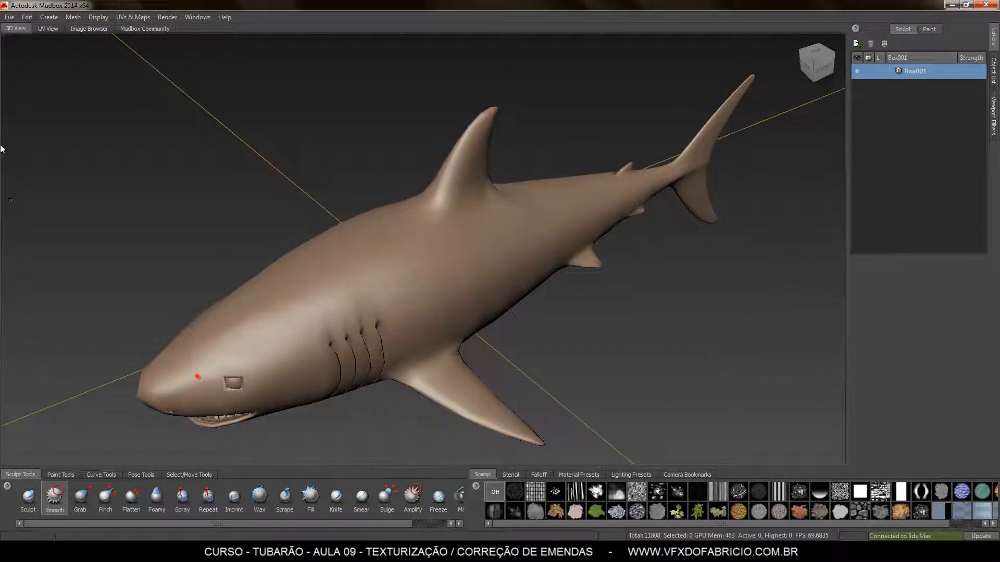
pyautogui.click(48, 29)
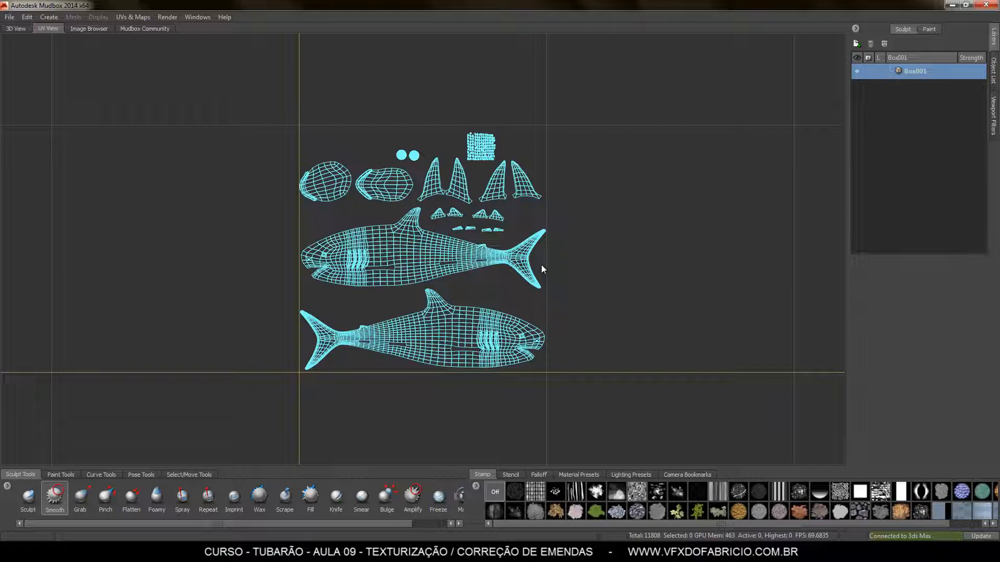
pyautogui.click(16, 29)
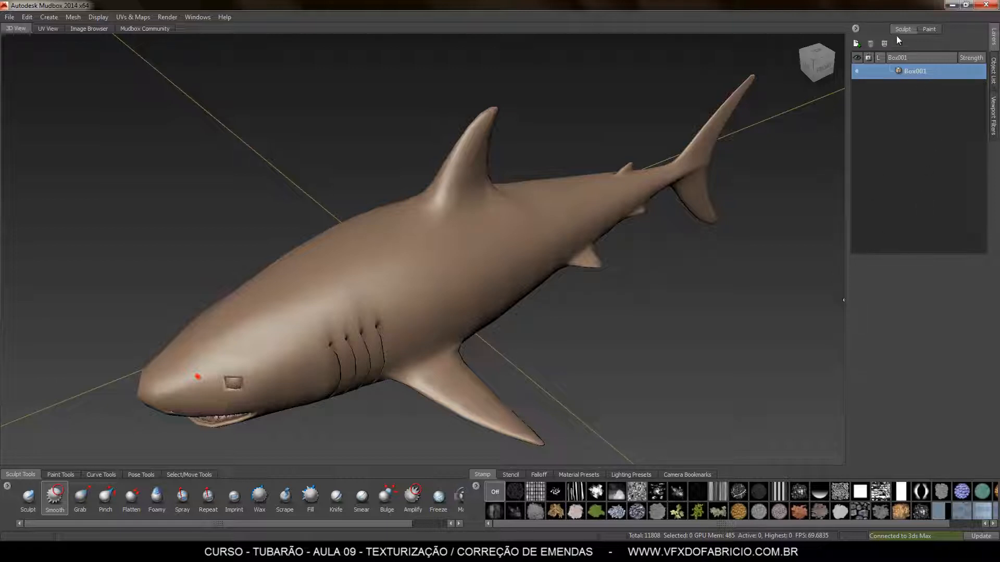
# Import textura_difuse_tubarao.jpg as a paint layer on the shark, assigned to the Diffuse channel
pyautogui.click(930, 30)
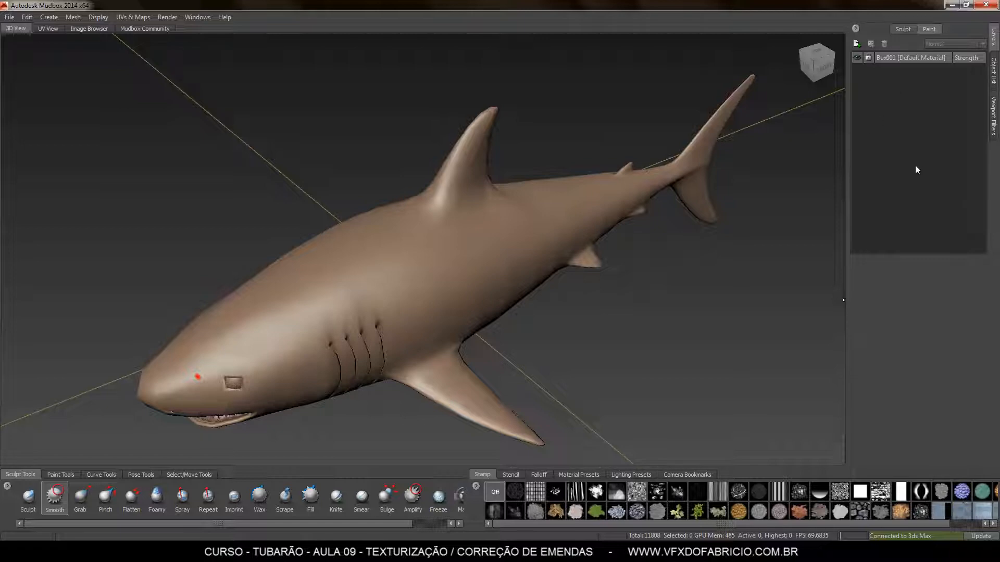
pyautogui.rightClick(893, 108)
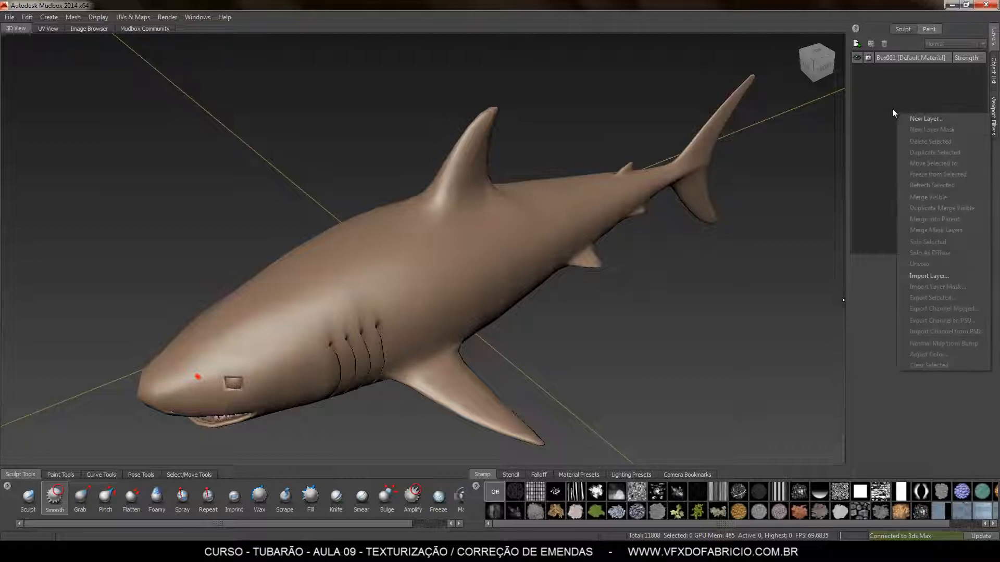
pyautogui.click(913, 281)
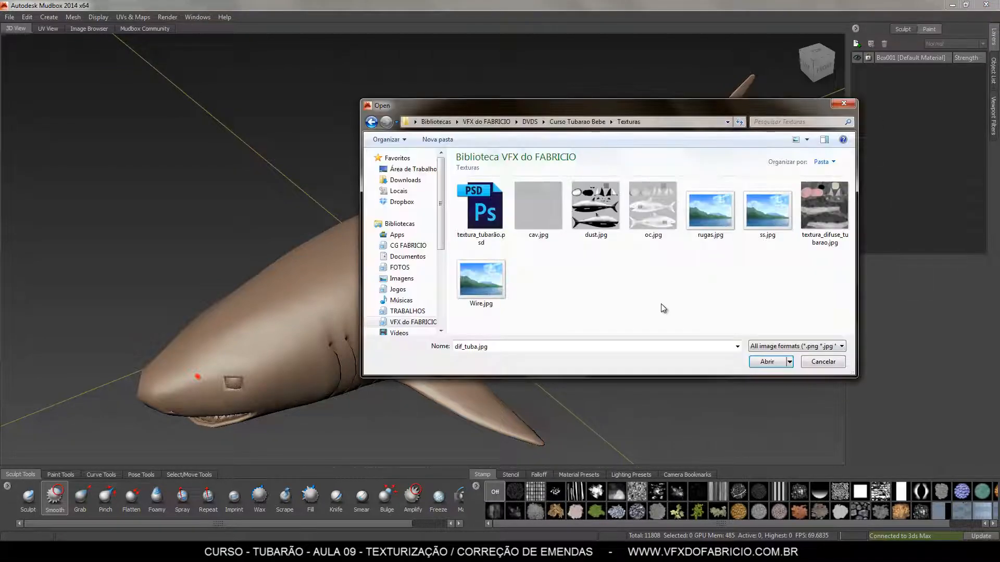
pyautogui.click(825, 235)
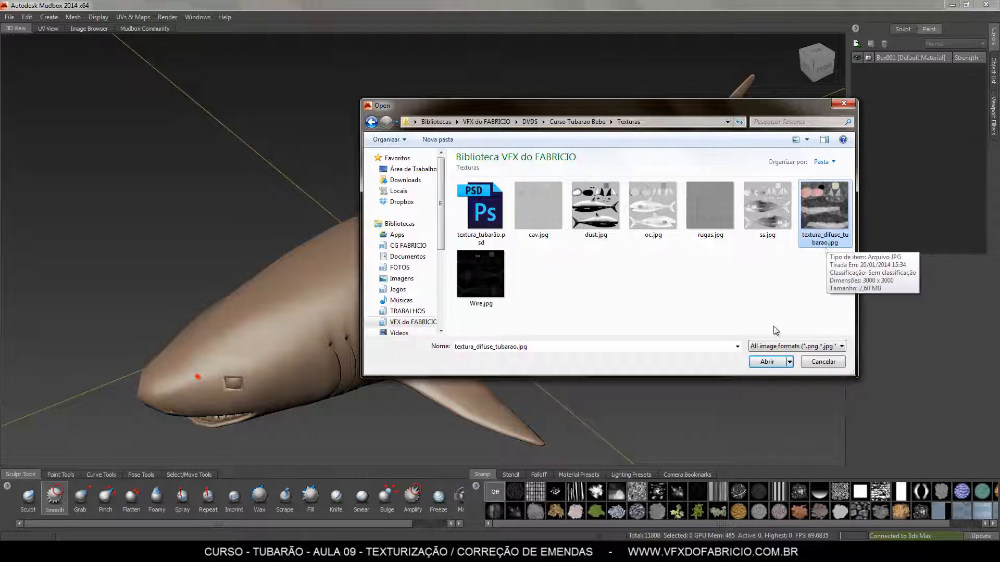
pyautogui.click(766, 362)
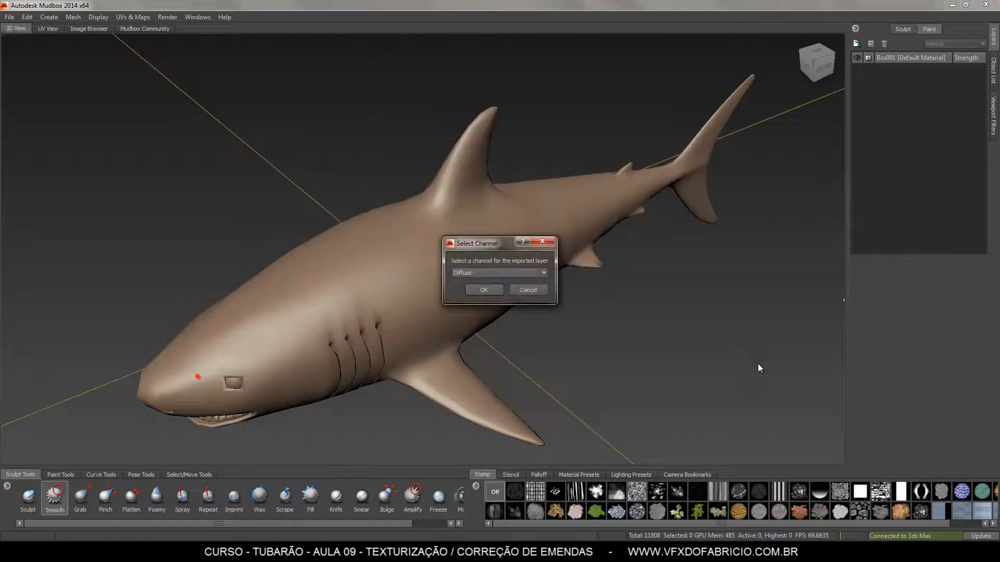
pyautogui.click(528, 274)
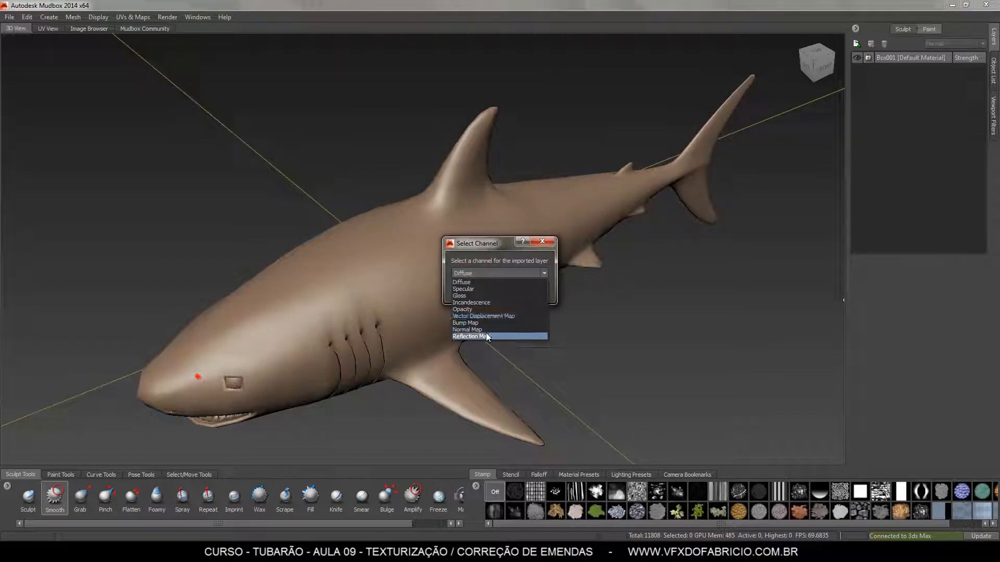
pyautogui.click(474, 281)
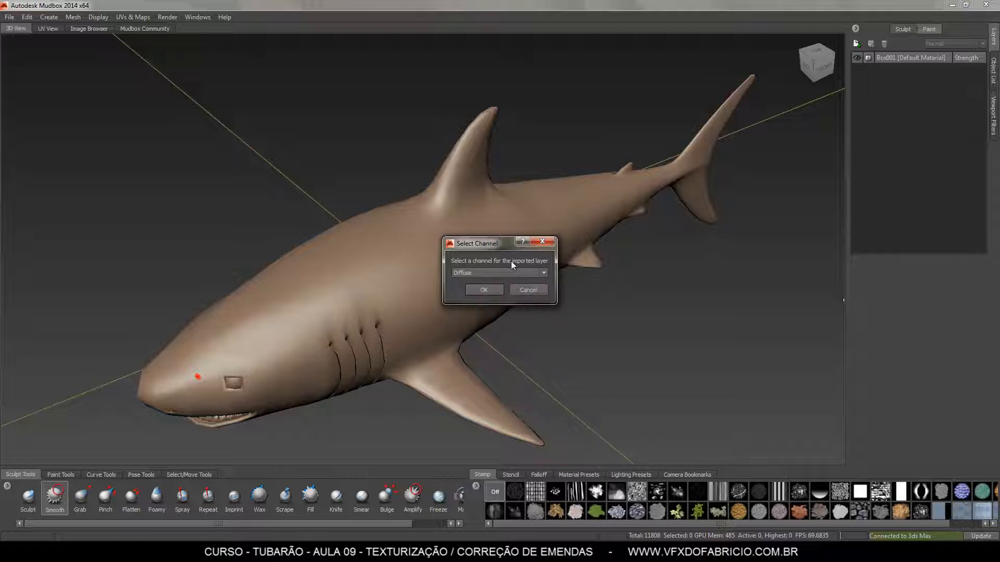
pyautogui.click(483, 290)
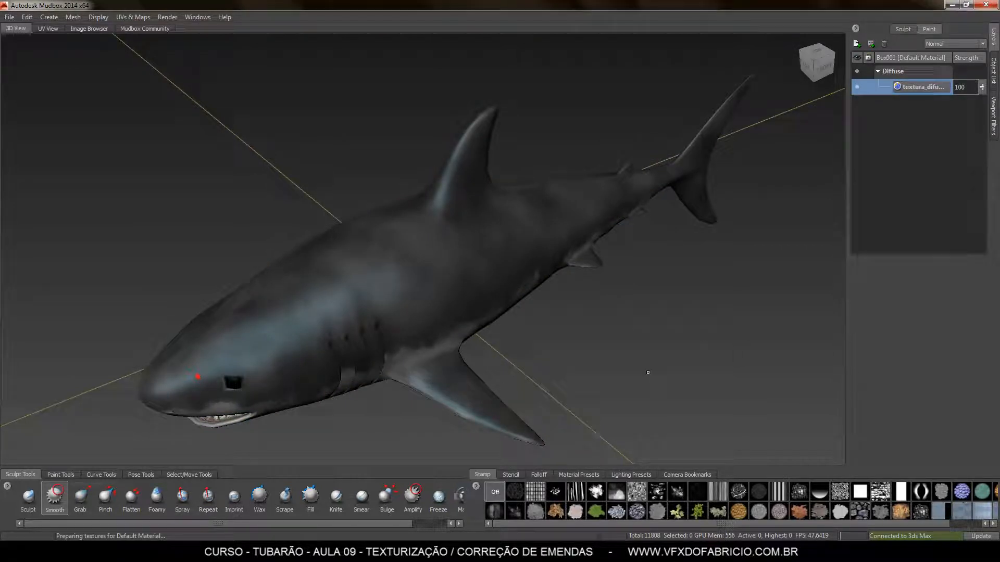
# Subdivide the shark mesh twice, up to level 2
pyautogui.keyDown('alt'); pyautogui.moveTo(645, 355); pyautogui.dragTo(570, 320); pyautogui.keyUp('alt')
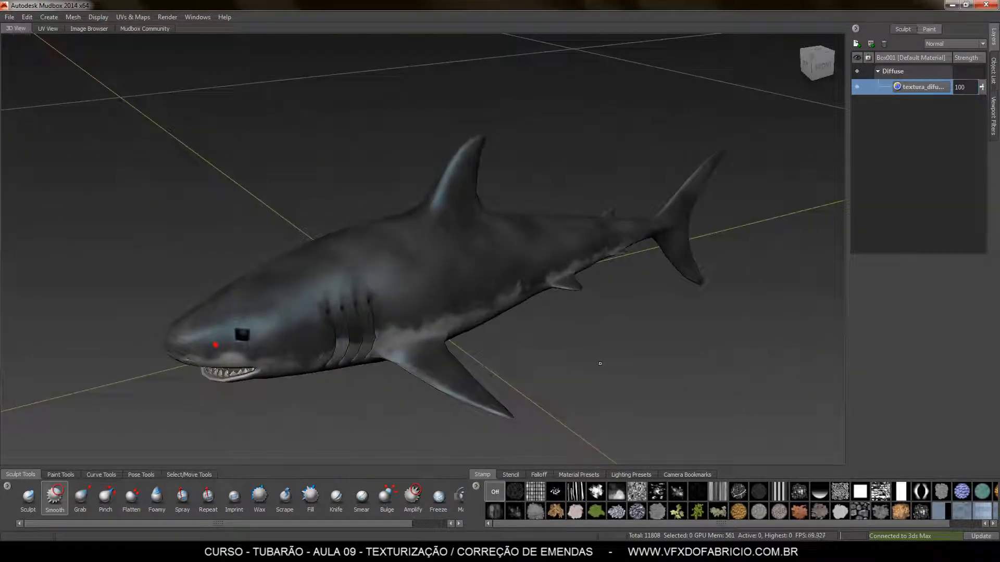
pyautogui.hotkey('shift', 'd')
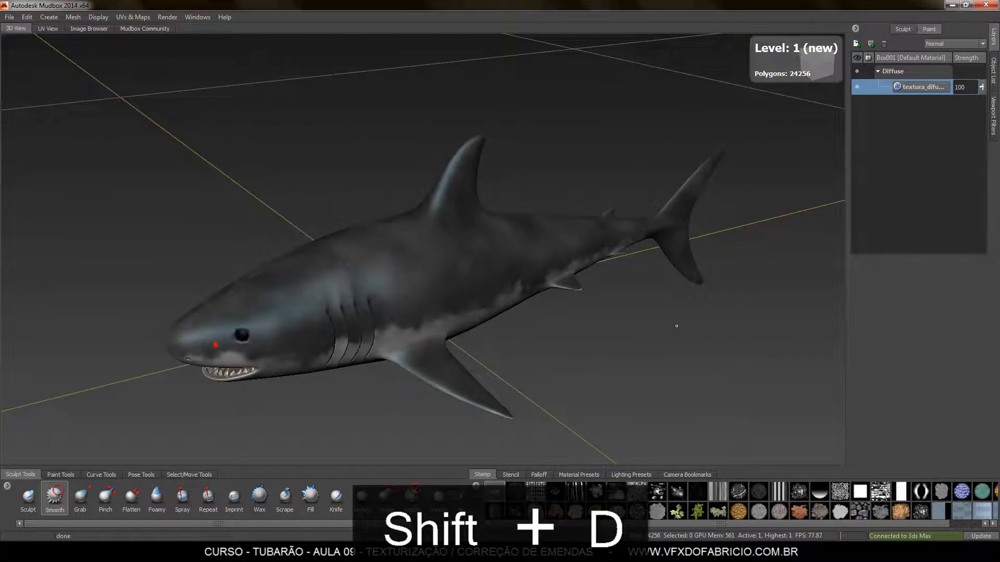
pyautogui.keyDown('alt'); pyautogui.moveTo(676, 322); pyautogui.dragTo(602, 353); pyautogui.keyUp('alt')
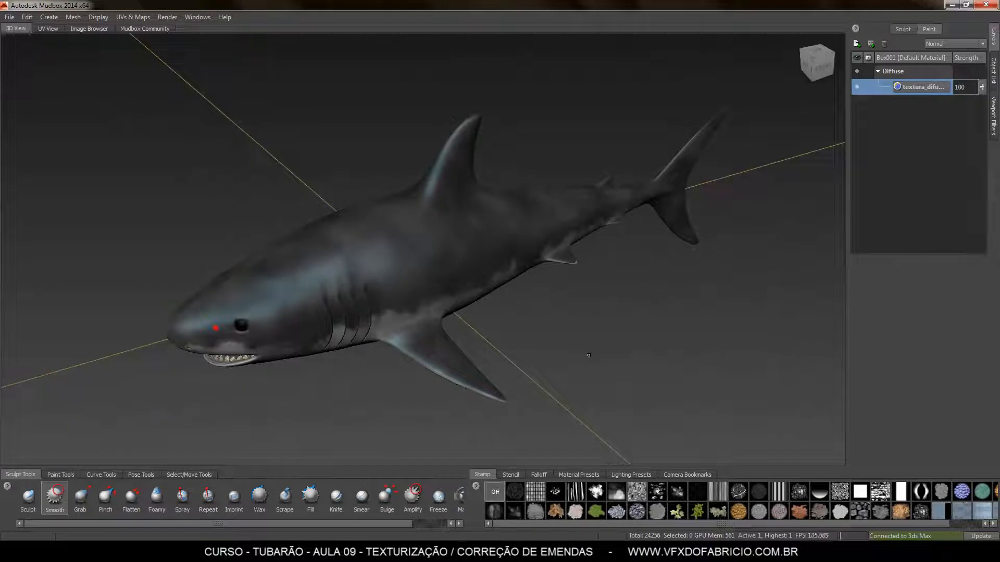
pyautogui.hotkey('shift', 'd')
pyautogui.moveTo(332, 297)
pyautogui.keyDown('alt'); pyautogui.mouseDown()
pyautogui.moveTo(456, 339)
pyautogui.moveTo(52, 391)
pyautogui.mouseUp(); pyautogui.keyUp('alt')
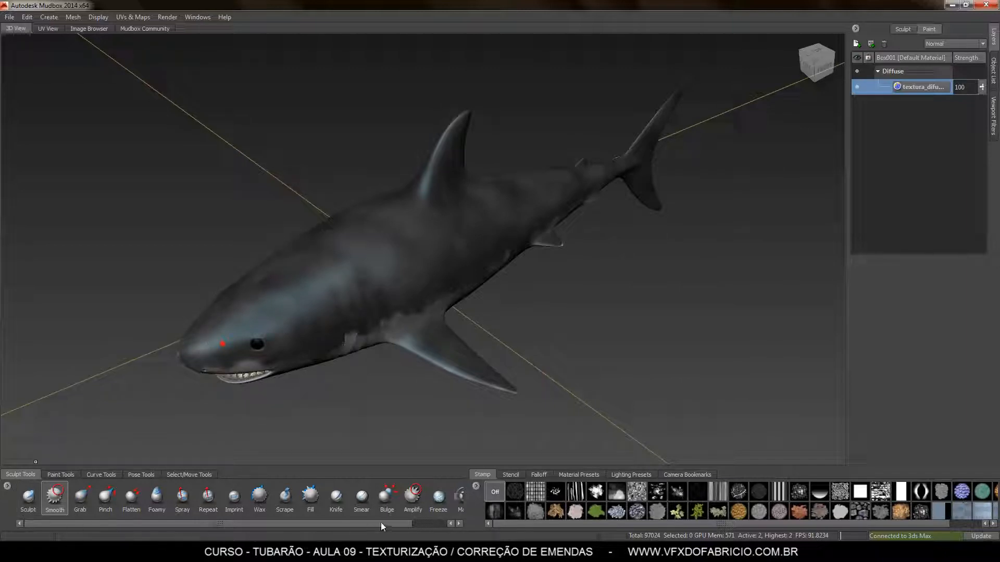
# Try Sculpt brush strokes along the shark's body, first with the stamp image on and undone, and again with it off
pyautogui.click(28, 503)
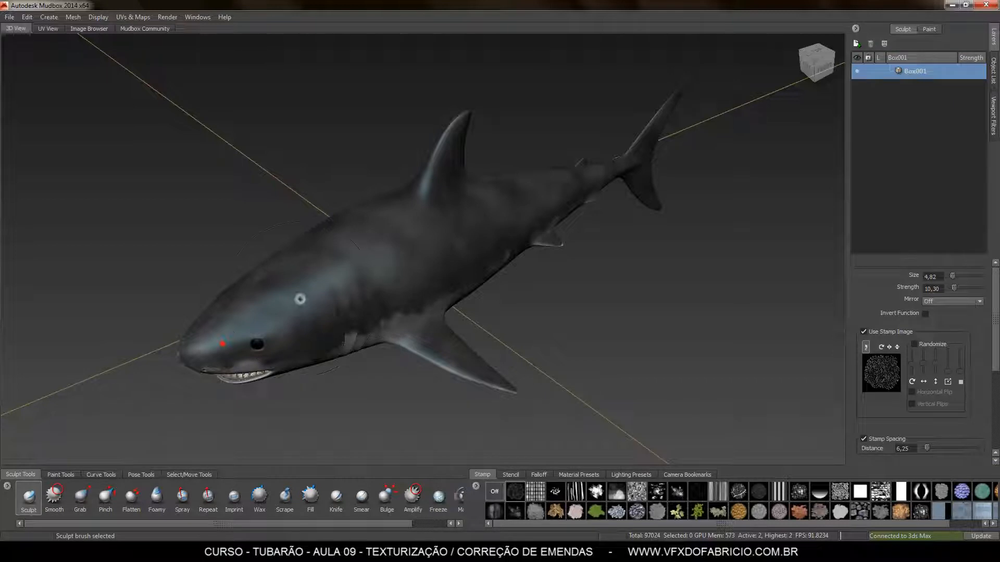
pyautogui.moveTo(297, 292)
pyautogui.mouseDown()
pyautogui.moveTo(404, 287)
pyautogui.moveTo(479, 224)
pyautogui.mouseUp()
pyautogui.hotkey('ctrl', 'z')
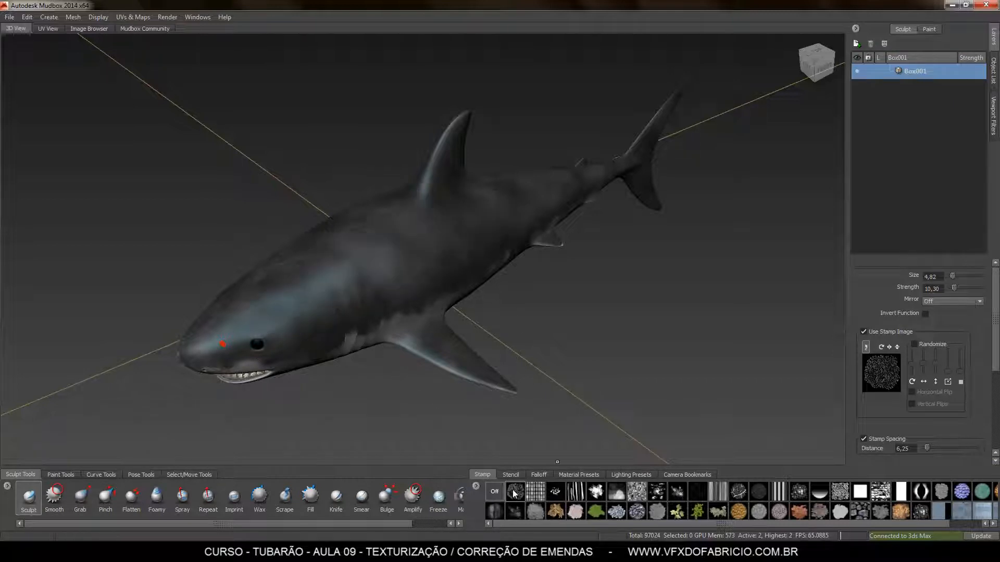
pyautogui.click(495, 492)
pyautogui.moveTo(344, 295)
pyautogui.mouseDown()
pyautogui.moveTo(218, 349)
pyautogui.moveTo(562, 177)
pyautogui.mouseUp()
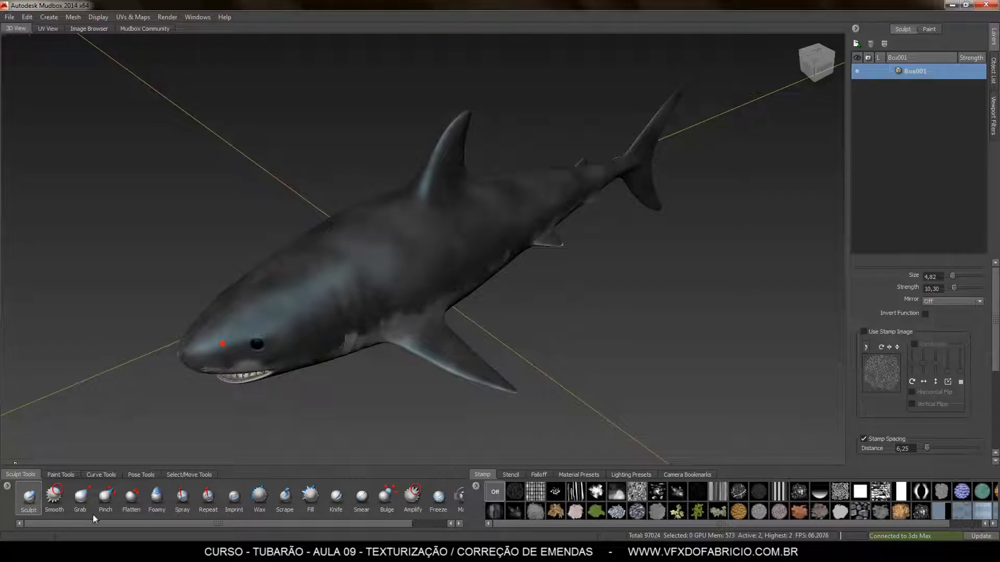
pyautogui.click(82, 501)
# Activate the Clone paint brush and set its size to 1.39 and strength to 13.50
pyautogui.click(58, 475)
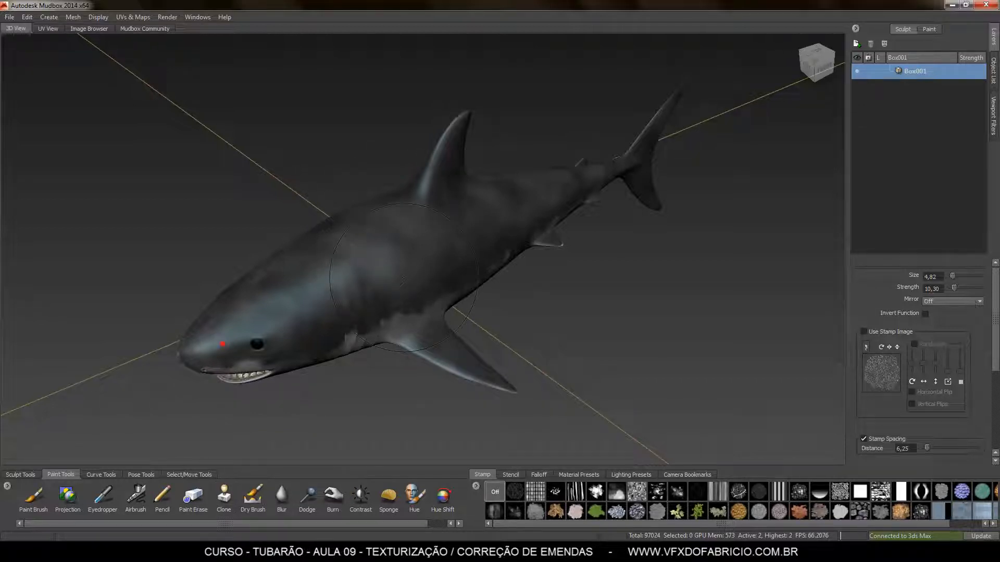
pyautogui.click(225, 499)
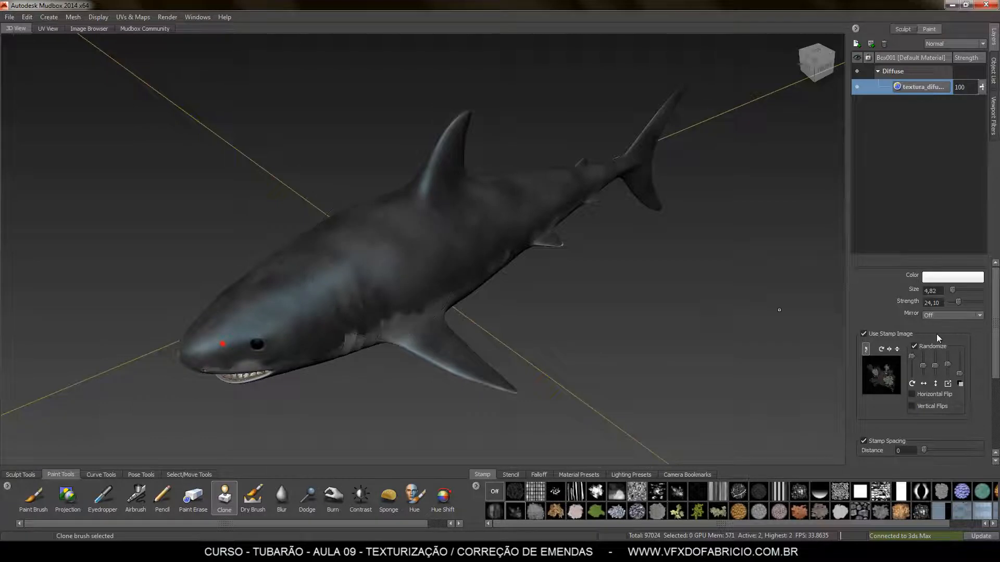
pyautogui.moveTo(954, 290); pyautogui.dragTo(955, 293)
pyautogui.moveTo(399, 276)
pyautogui.keyDown('alt'); pyautogui.mouseDown()
pyautogui.moveTo(411, 255)
pyautogui.moveTo(409, 278)
pyautogui.mouseUp(); pyautogui.keyUp('alt')
pyautogui.scroll(5, 409, 278)
pyautogui.keyDown('alt'); pyautogui.moveTo(237, 304); pyautogui.dragTo(513, 216, button='middle'); pyautogui.keyUp('alt')
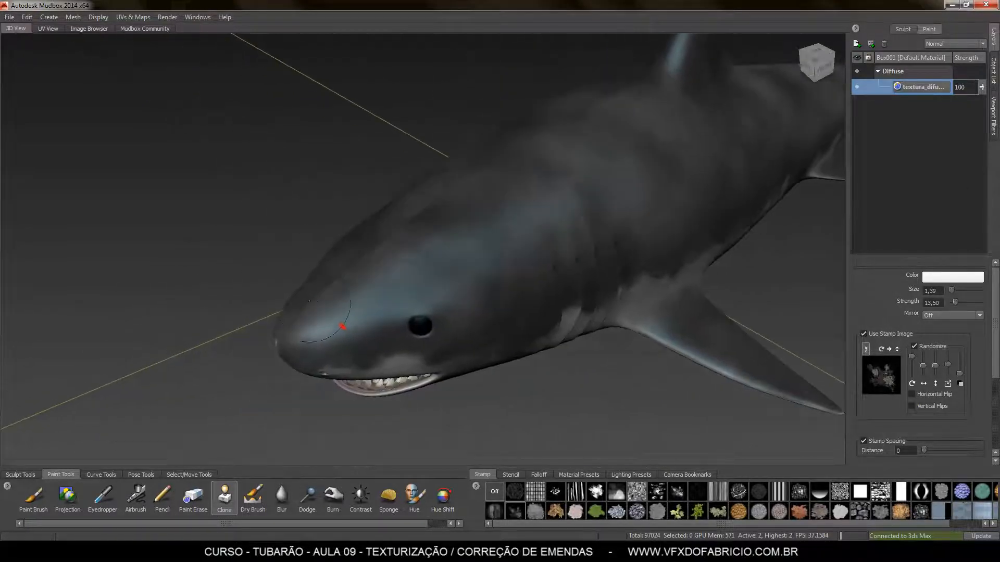
# Raise the Clone brush strength to 100 and try it on the shark's back, undoing the test stroke
pyautogui.moveTo(513, 216)
pyautogui.keyDown('alt'); pyautogui.mouseDown()
pyautogui.moveTo(551, 351)
pyautogui.moveTo(500, 334)
pyautogui.moveTo(453, 357)
pyautogui.mouseUp(); pyautogui.keyUp('alt')
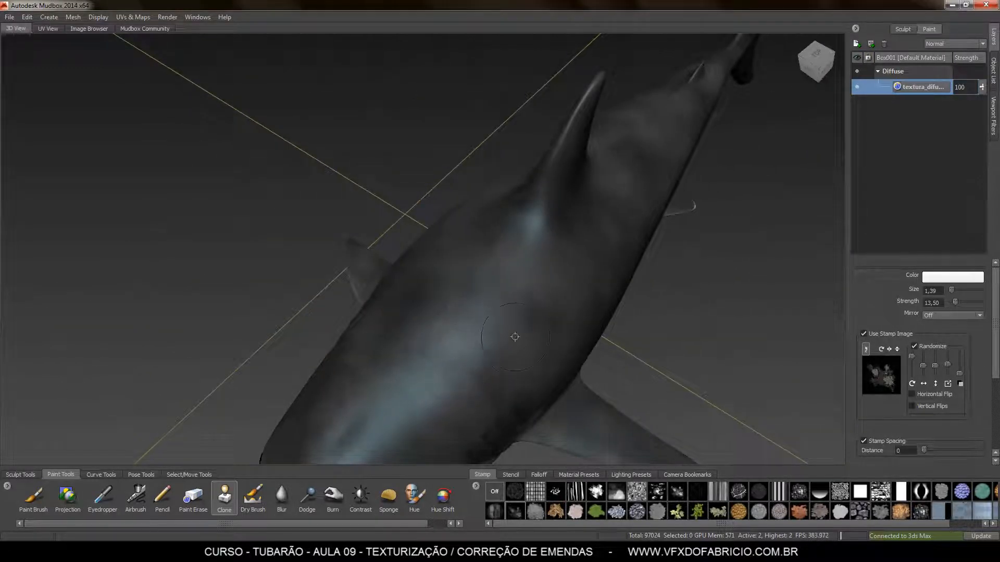
pyautogui.moveTo(520, 320); pyautogui.dragTo(540, 321)
pyautogui.click(863, 441)
pyautogui.moveTo(955, 302); pyautogui.dragTo(999, 306)
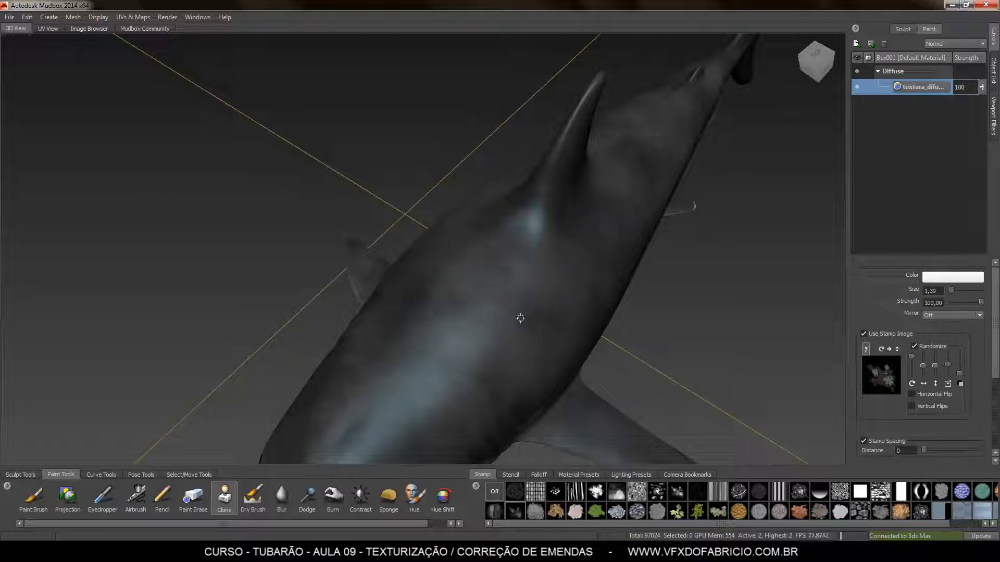
pyautogui.hotkey('ctrl', 'z')
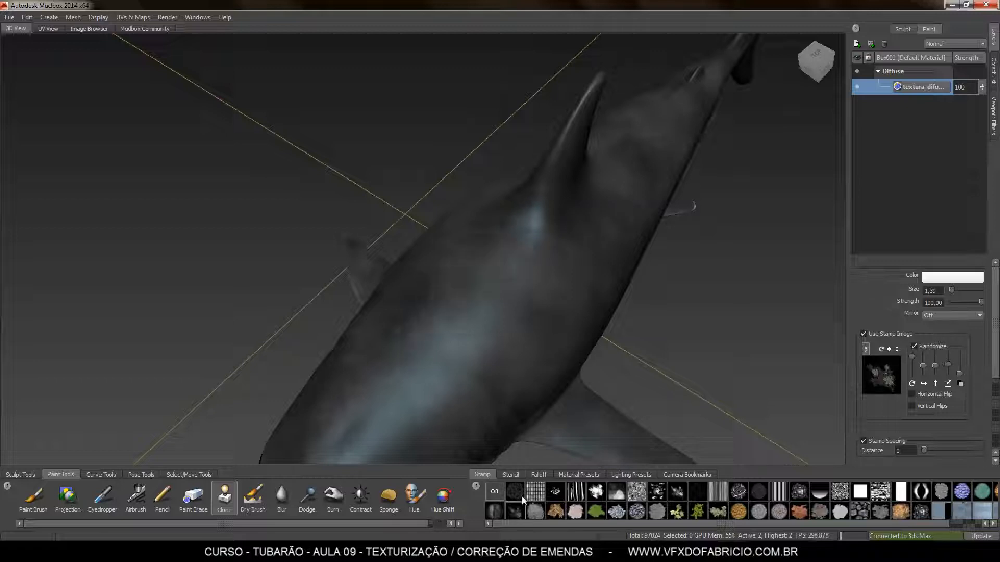
# Compare cloning with the stamp image on and off, leaving the Clone brush on the stamp with scattered white spots
pyautogui.click(512, 475)
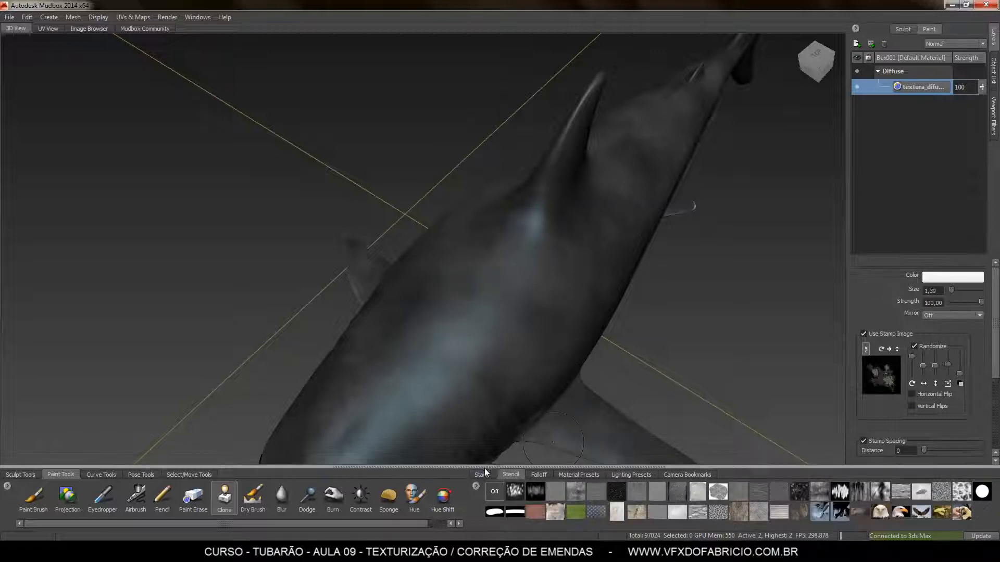
pyautogui.click(483, 474)
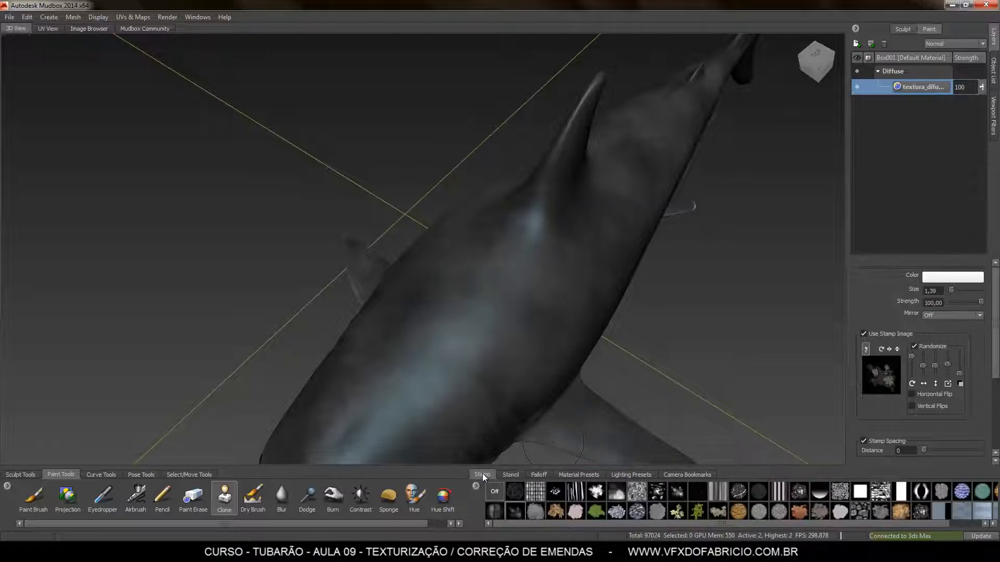
pyautogui.click(515, 492)
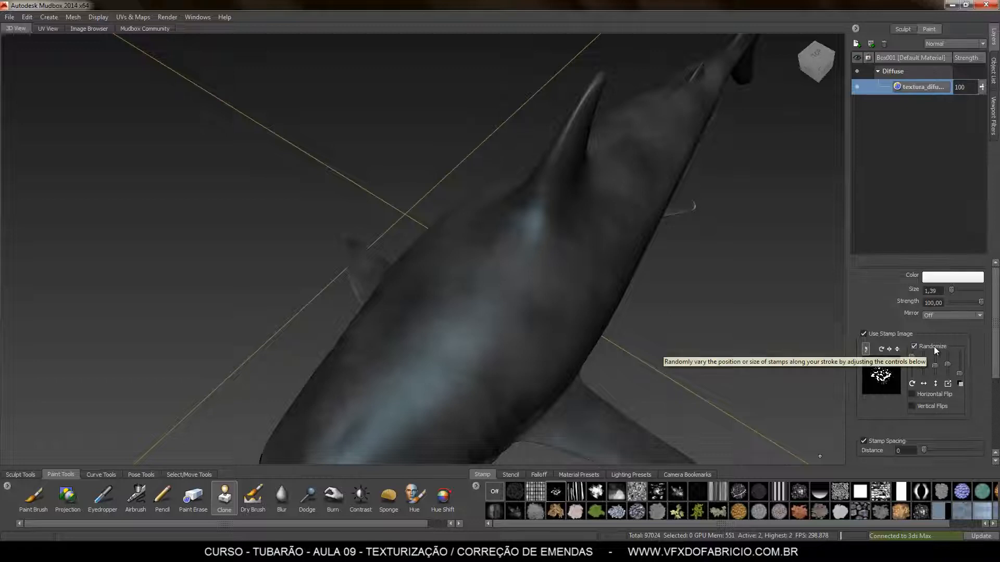
pyautogui.click(495, 492)
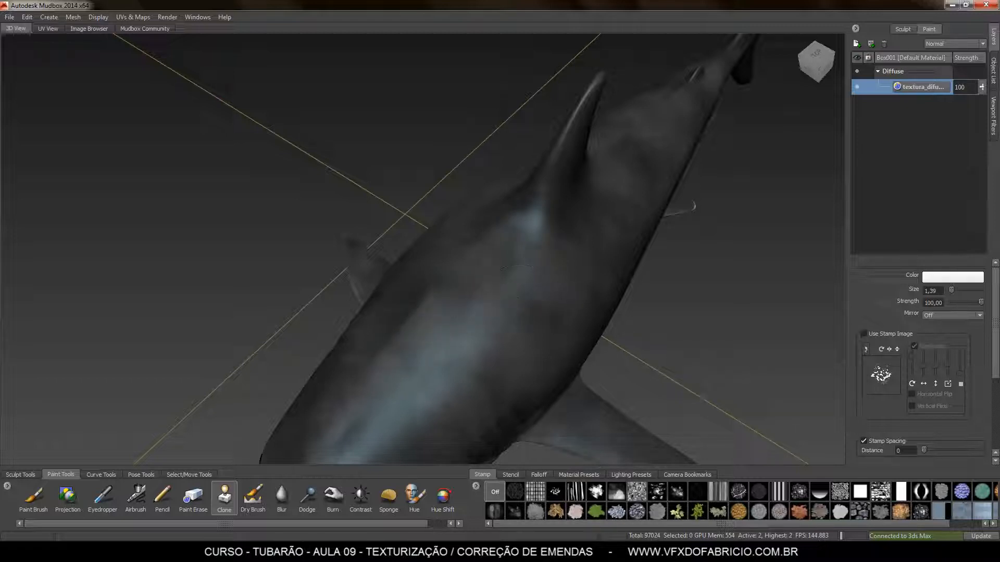
pyautogui.click(558, 492)
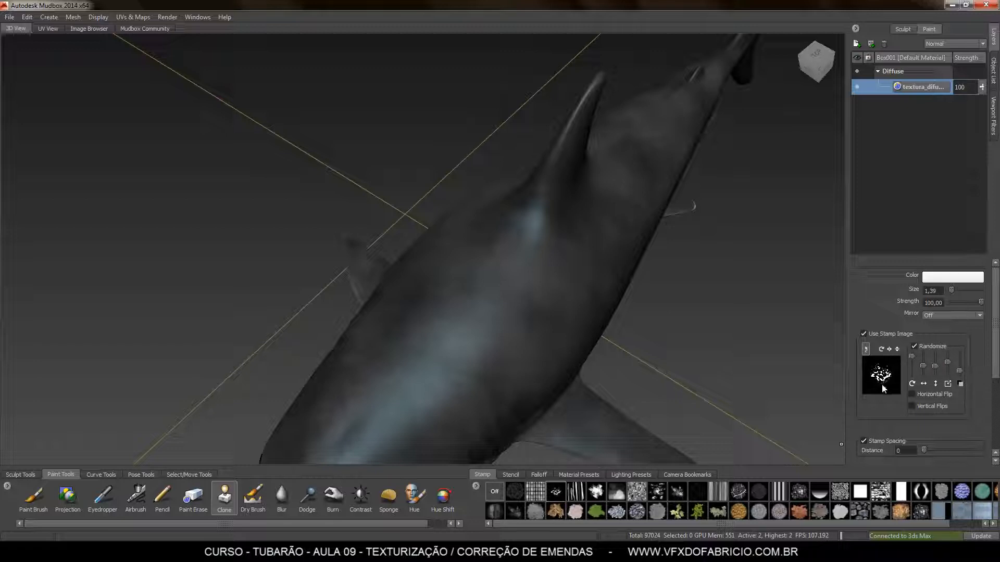
# Sample the skin beside the spine, try clone strokes along the back with the spotted stamp, and undo them
pyautogui.keyDown('ctrl'); pyautogui.click(538, 319); pyautogui.keyUp('ctrl')
pyautogui.moveTo(461, 295); pyautogui.dragTo(512, 221)
pyautogui.moveTo(599, 227); pyautogui.dragTo(477, 384)
pyautogui.moveTo(401, 365); pyautogui.dragTo(360, 411)
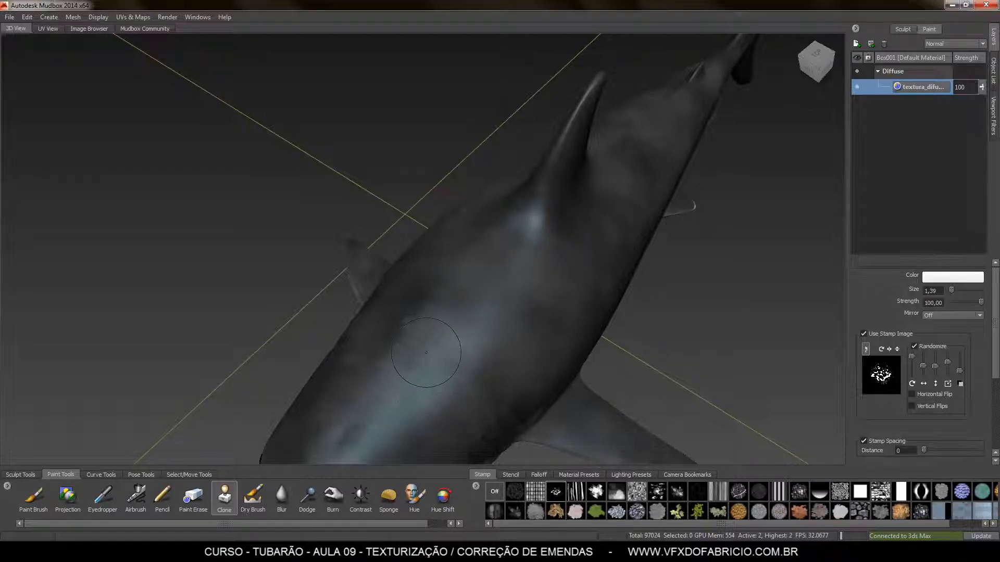
pyautogui.hotkey('ctrl', 'z')
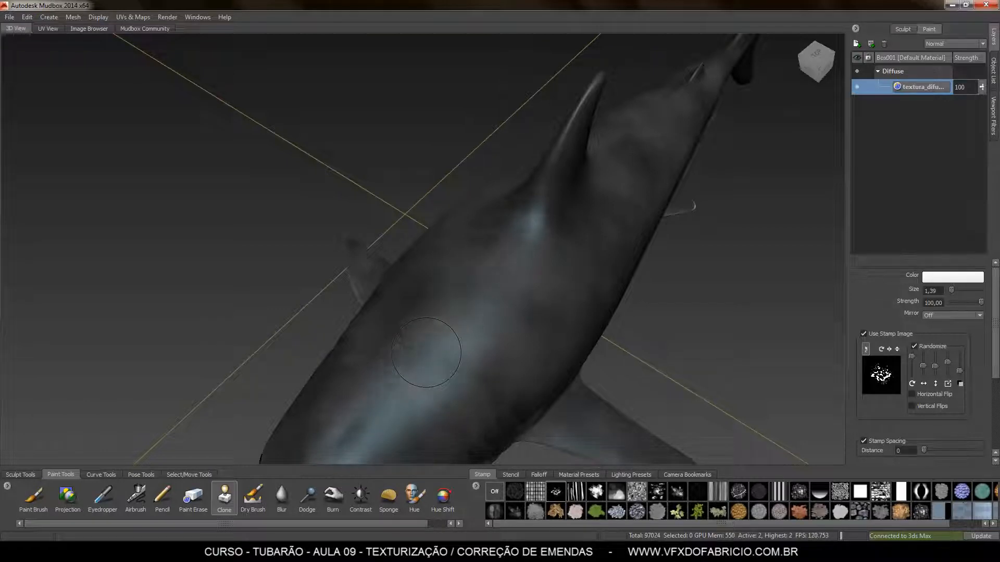
# Try several stamp images for the Clone brush, settle on the dense leafy cluster, and clone over the back in front of the dorsal fin
pyautogui.click(516, 511)
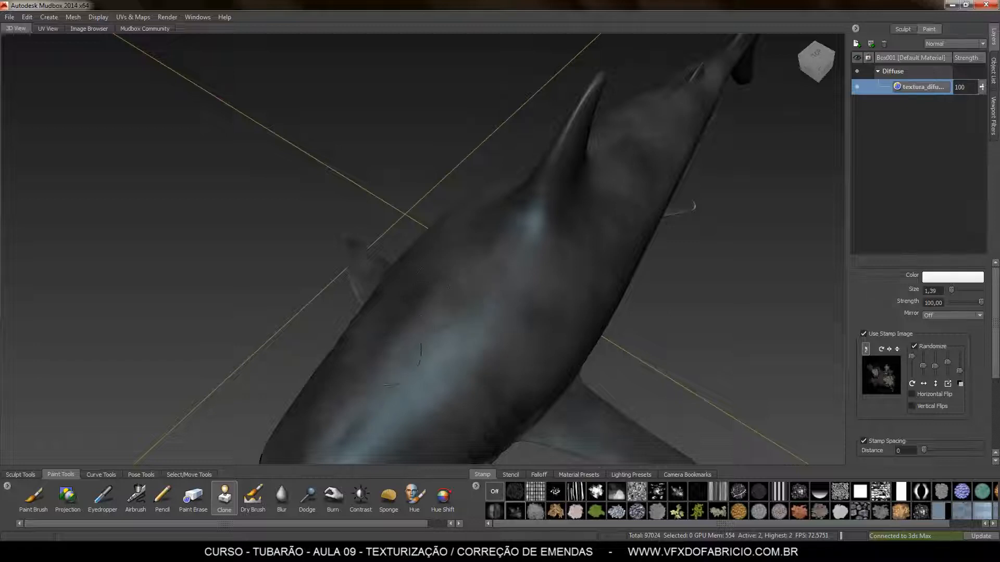
pyautogui.click(521, 493)
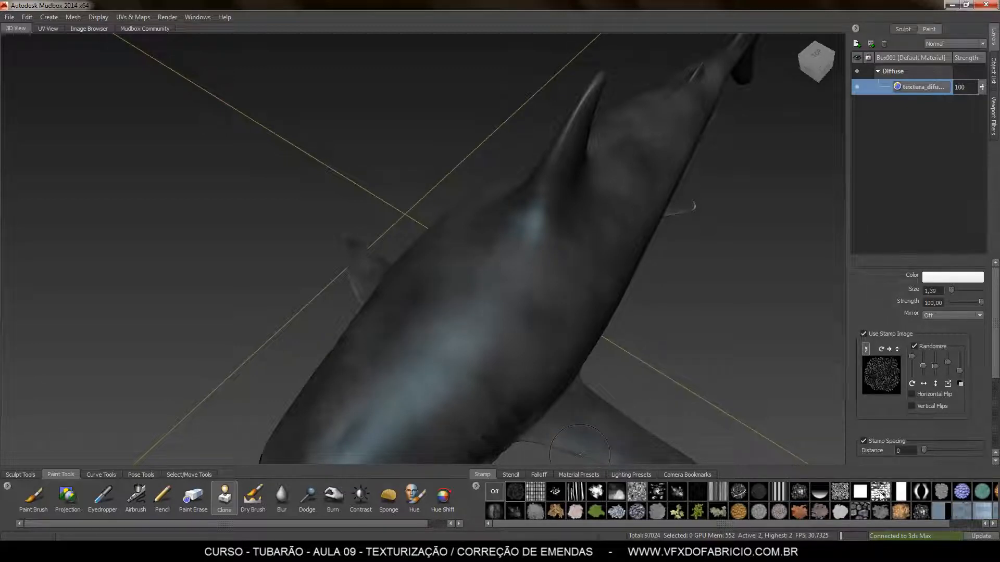
pyautogui.click(799, 492)
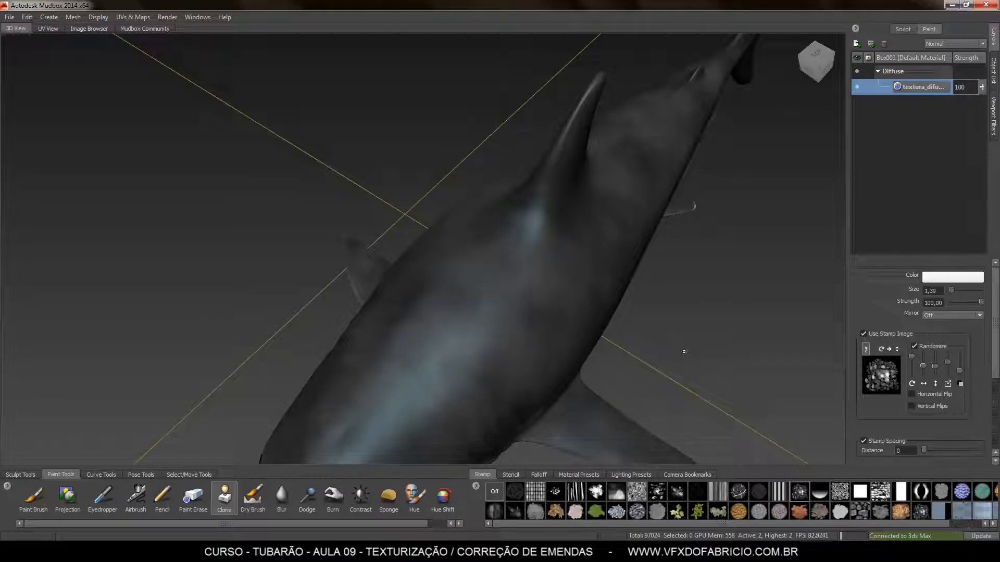
pyautogui.click(717, 512)
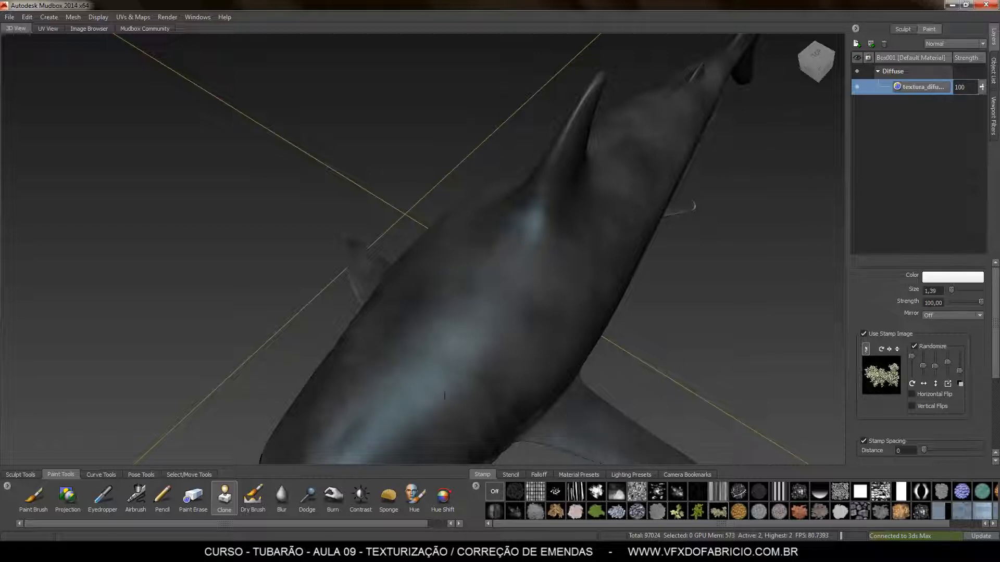
pyautogui.moveTo(381, 394)
pyautogui.mouseDown()
pyautogui.moveTo(394, 351)
pyautogui.moveTo(416, 325)
pyautogui.mouseUp()
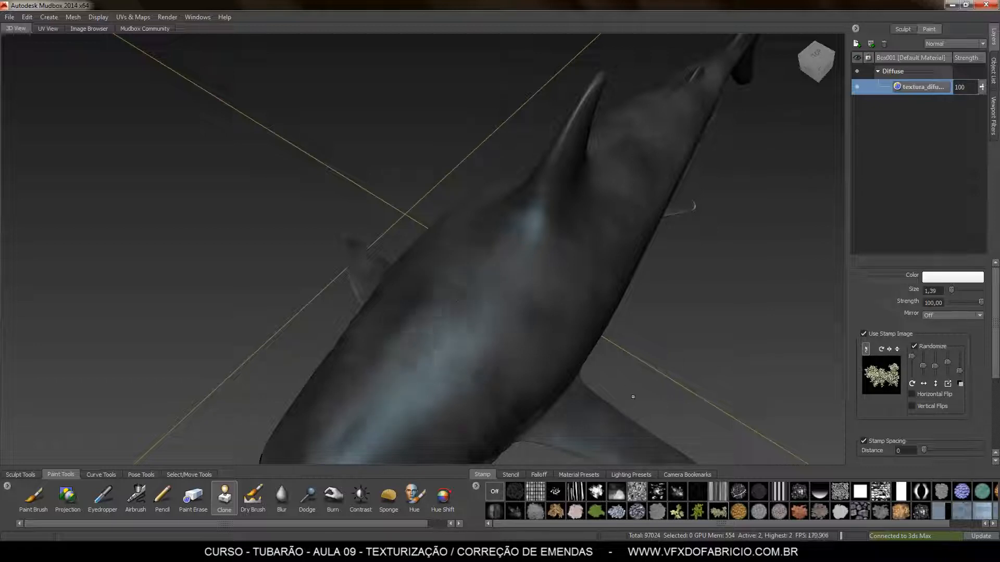
# Reduce the Clone brush size to 0.45 and switch the 3D view to flat lighting
pyautogui.moveTo(498, 364)
pyautogui.keyDown('alt'); pyautogui.mouseDown()
pyautogui.moveTo(526, 360)
pyautogui.moveTo(482, 362)
pyautogui.mouseUp(); pyautogui.keyUp('alt')
pyautogui.scroll(-1, 483, 361)
pyautogui.scroll(6, 416, 365)
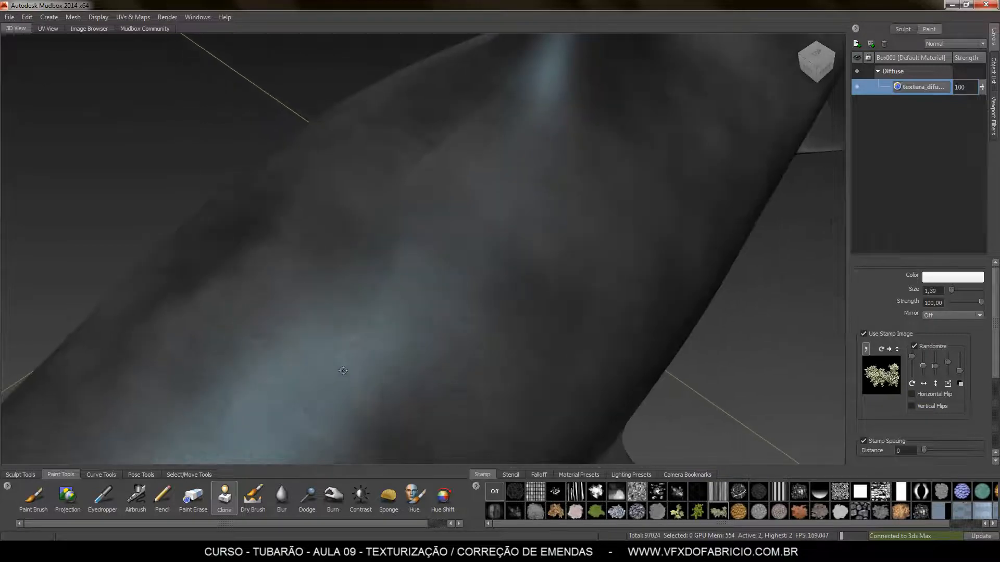
pyautogui.scroll(-3, 364, 330)
pyautogui.keyDown('alt'); pyautogui.moveTo(364, 330); pyautogui.dragTo(468, 301, button='middle'); pyautogui.keyUp('alt')
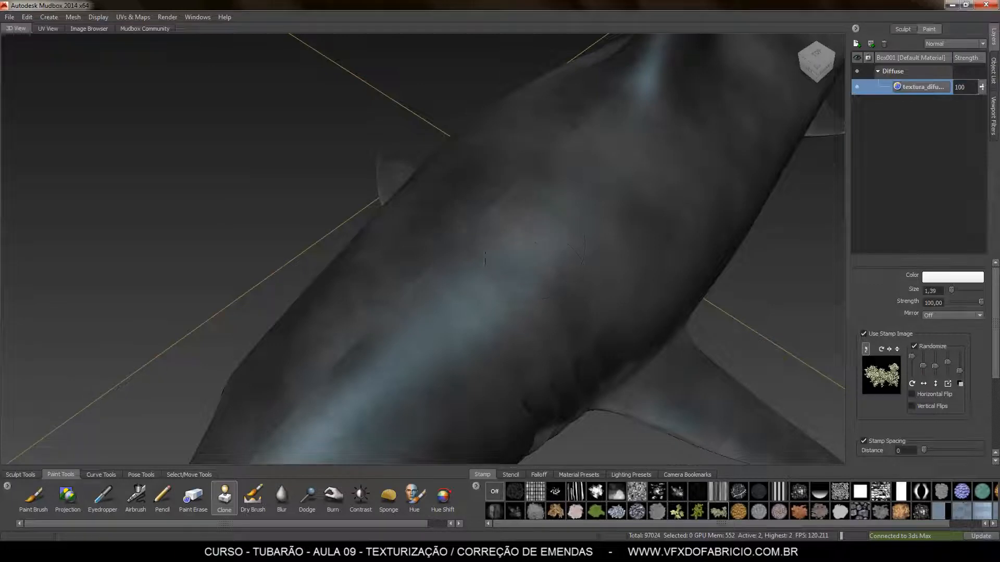
pyautogui.moveTo(485, 257)
pyautogui.keyDown('alt'); pyautogui.mouseDown()
pyautogui.moveTo(498, 292)
pyautogui.moveTo(513, 287)
pyautogui.moveTo(514, 300)
pyautogui.mouseUp(); pyautogui.keyUp('alt')
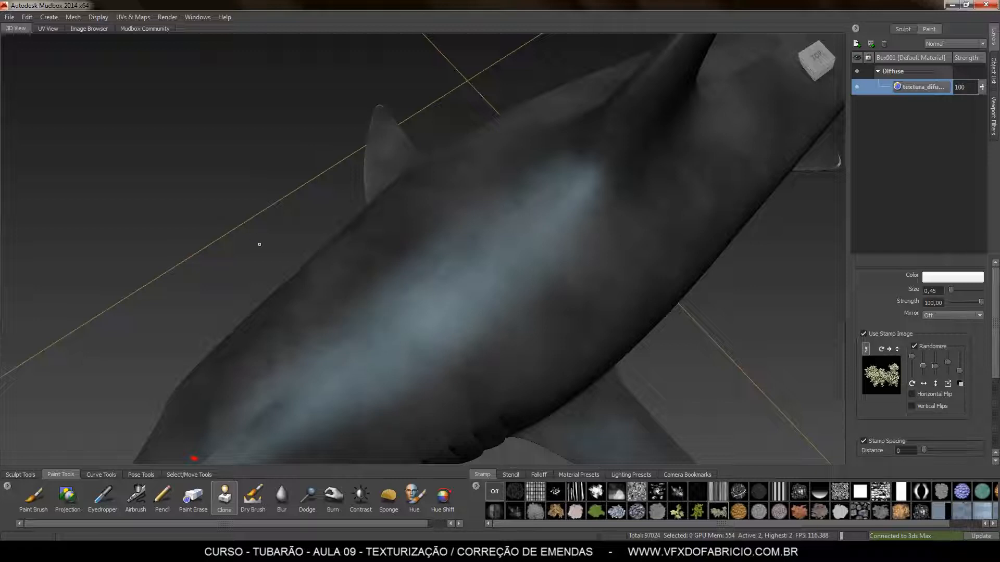
pyautogui.press('space')
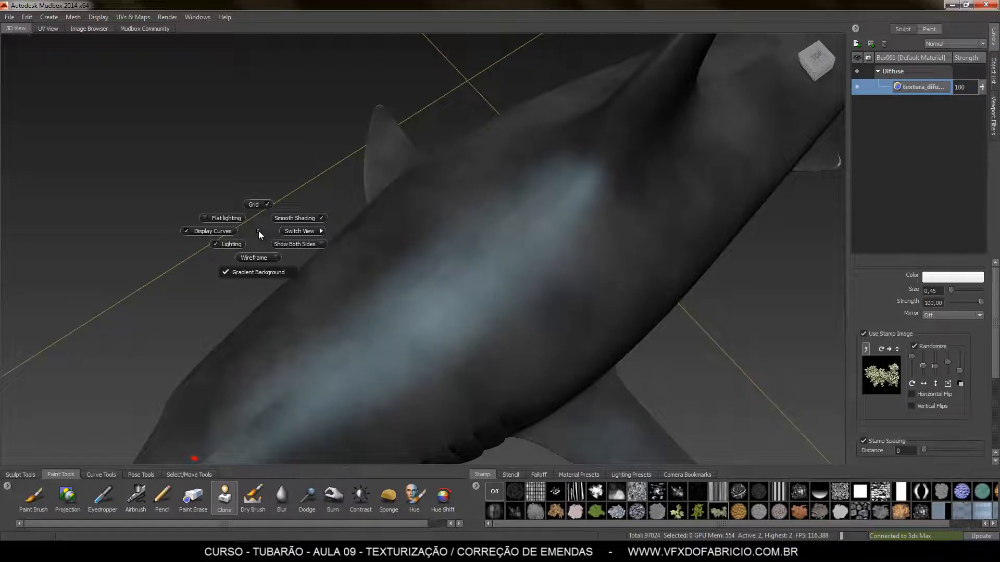
pyautogui.click(224, 219)
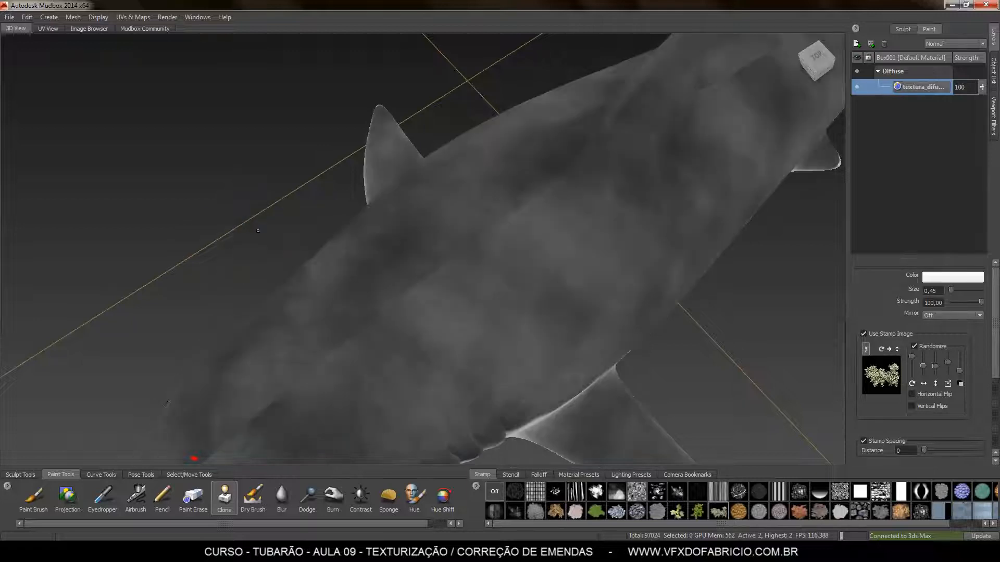
# Clone surrounding skin texture over the seam along the top of the back between the head and the dorsal fin
pyautogui.keyDown('alt'); pyautogui.moveTo(546, 280); pyautogui.dragTo(513, 323); pyautogui.keyUp('alt')
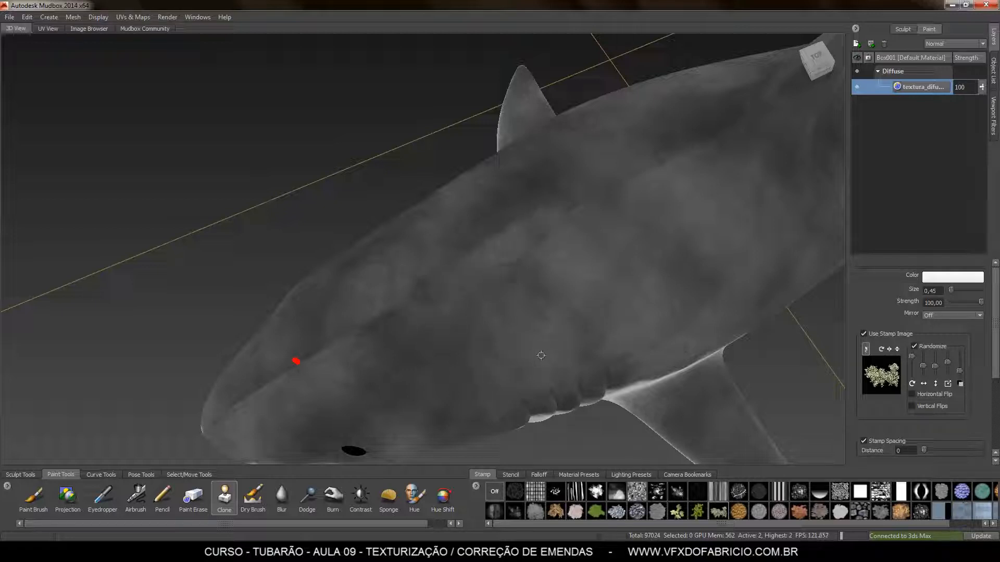
pyautogui.moveTo(496, 265); pyautogui.dragTo(489, 242)
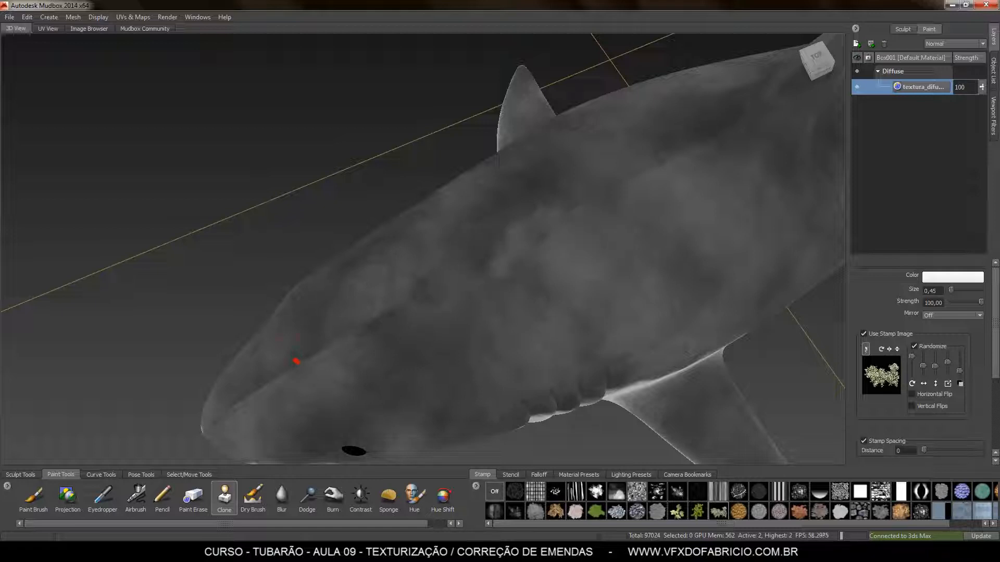
pyautogui.moveTo(513, 254)
pyautogui.mouseDown()
pyautogui.moveTo(488, 269)
pyautogui.moveTo(518, 227)
pyautogui.mouseUp()
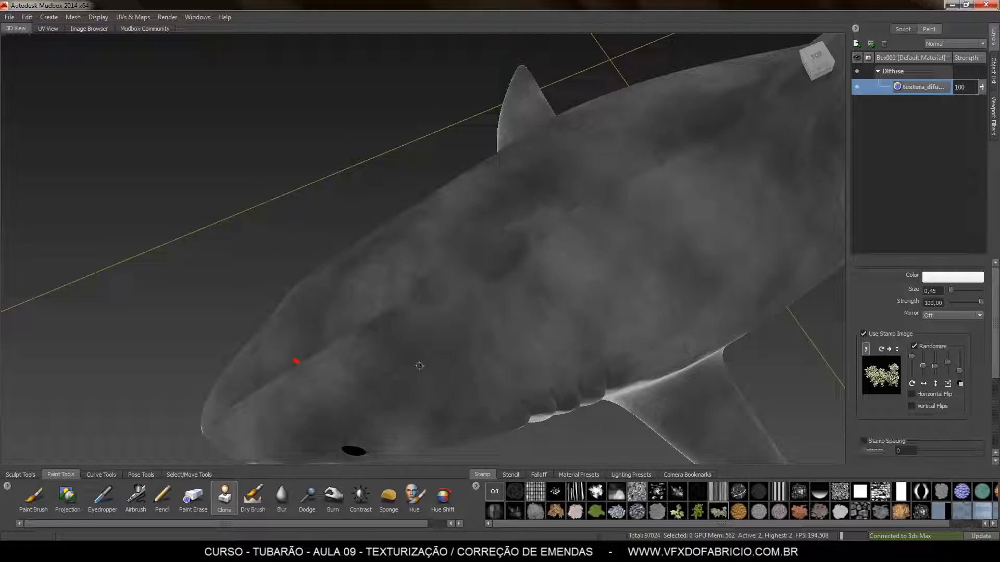
pyautogui.moveTo(500, 242)
pyautogui.mouseDown()
pyautogui.moveTo(561, 227)
pyautogui.moveTo(533, 279)
pyautogui.mouseUp()
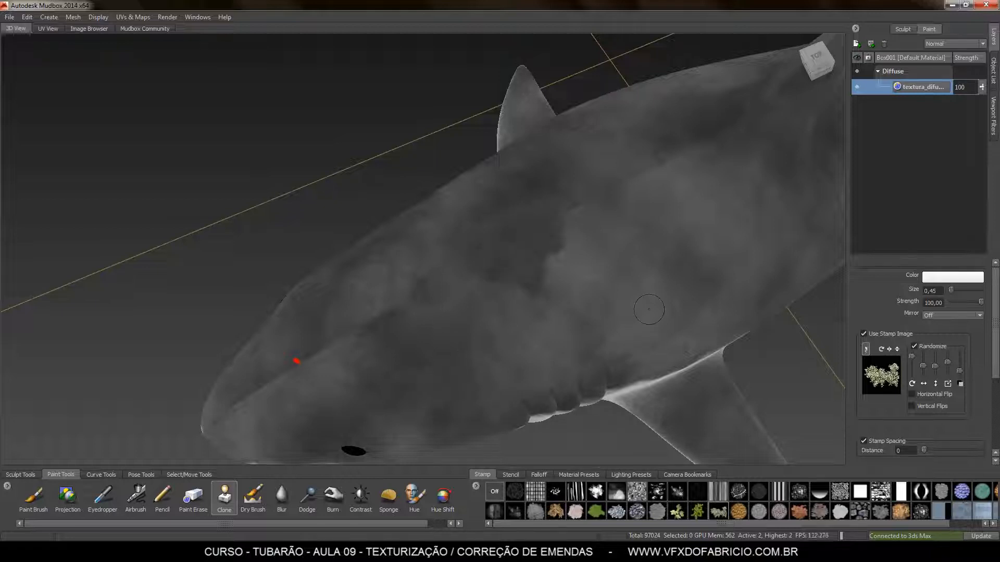
pyautogui.keyDown('alt'); pyautogui.moveTo(649, 310); pyautogui.dragTo(630, 350); pyautogui.keyUp('alt')
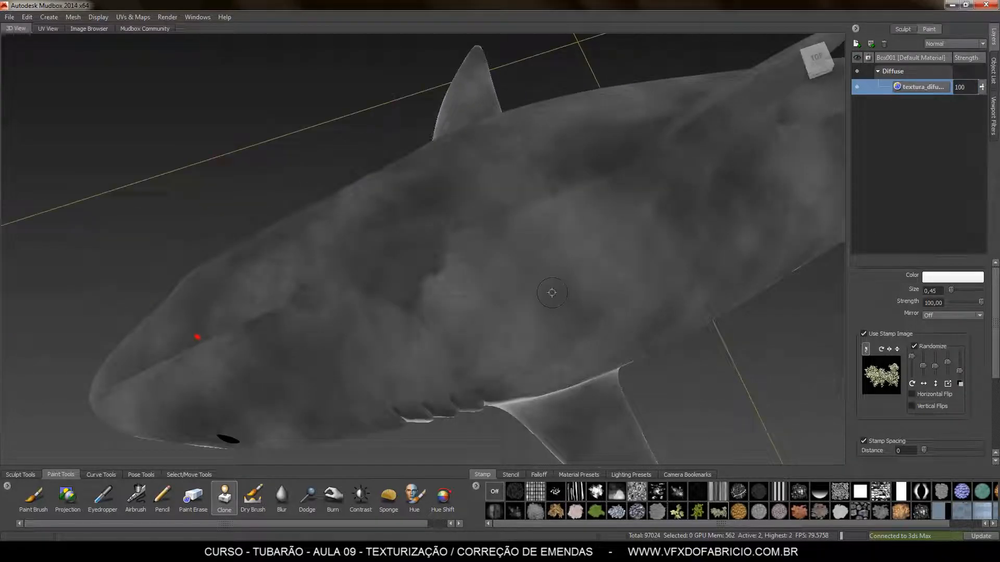
pyautogui.moveTo(406, 294)
pyautogui.mouseDown()
pyautogui.moveTo(443, 245)
pyautogui.moveTo(439, 270)
pyautogui.mouseUp()
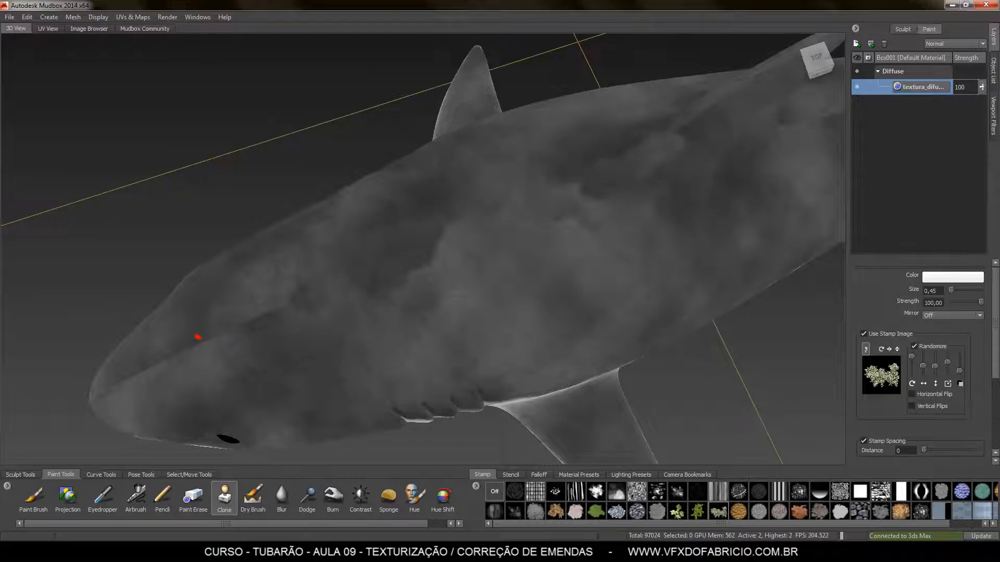
# Clone skin texture over the seam along the back from the dorsal fin towards the tail with the soft vertical-streak stamp
pyautogui.keyDown('alt'); pyautogui.moveTo(375, 317); pyautogui.dragTo(328, 318); pyautogui.keyUp('alt')
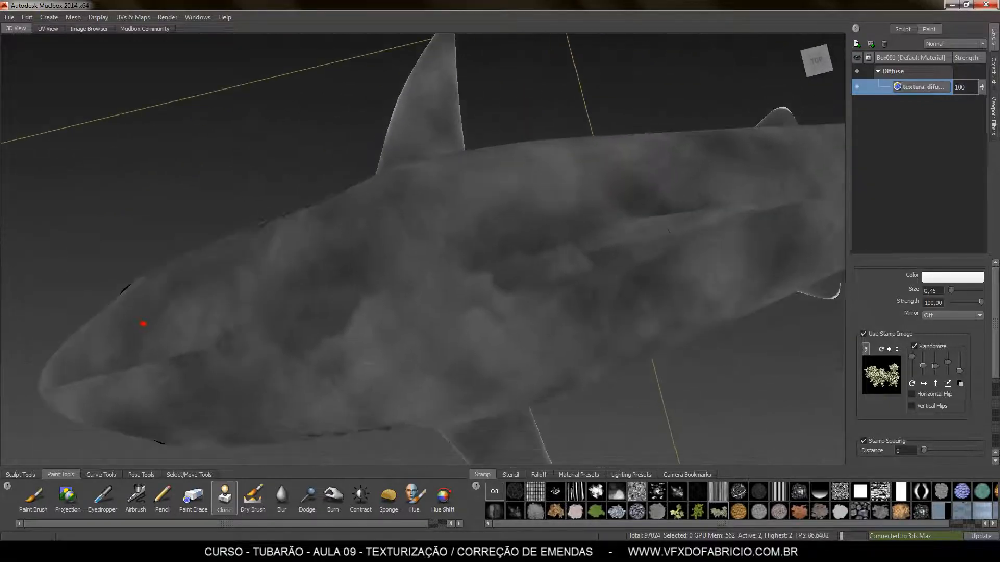
pyautogui.keyDown('alt'); pyautogui.moveTo(669, 270); pyautogui.dragTo(489, 263); pyautogui.keyUp('alt')
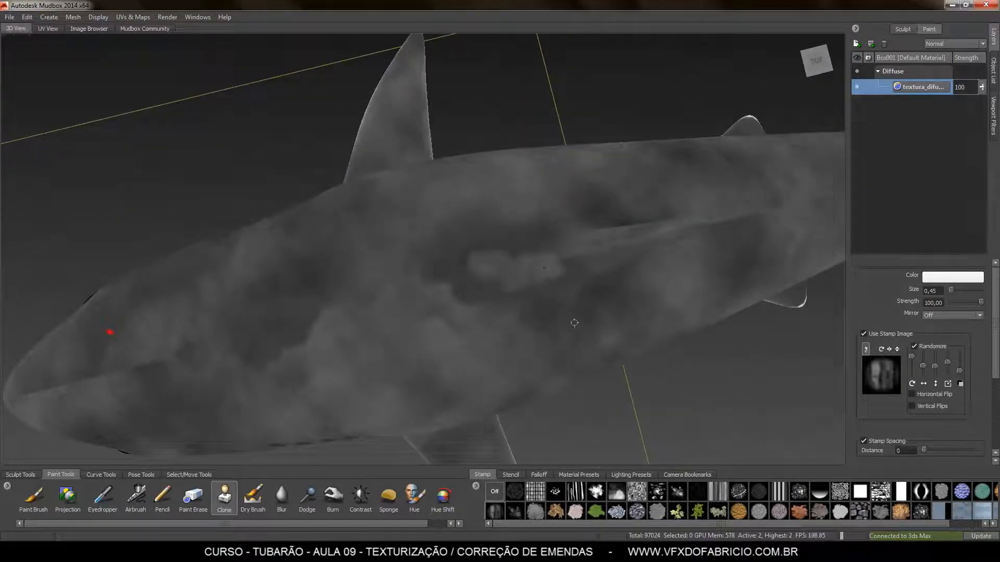
pyautogui.moveTo(345, 235)
pyautogui.keyDown('alt'); pyautogui.mouseDown()
pyautogui.moveTo(407, 198)
pyautogui.moveTo(516, 184)
pyautogui.moveTo(552, 156)
pyautogui.moveTo(570, 179)
pyautogui.mouseUp(); pyautogui.keyUp('alt')
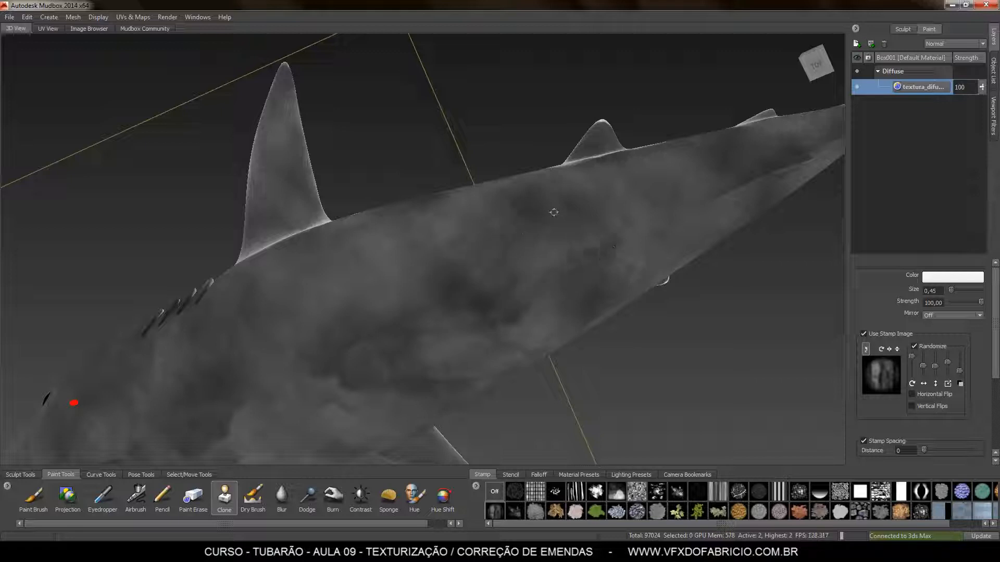
pyautogui.moveTo(614, 247)
pyautogui.mouseDown()
pyautogui.moveTo(648, 237)
pyautogui.moveTo(581, 321)
pyautogui.moveTo(471, 223)
pyautogui.moveTo(502, 284)
pyautogui.mouseUp()
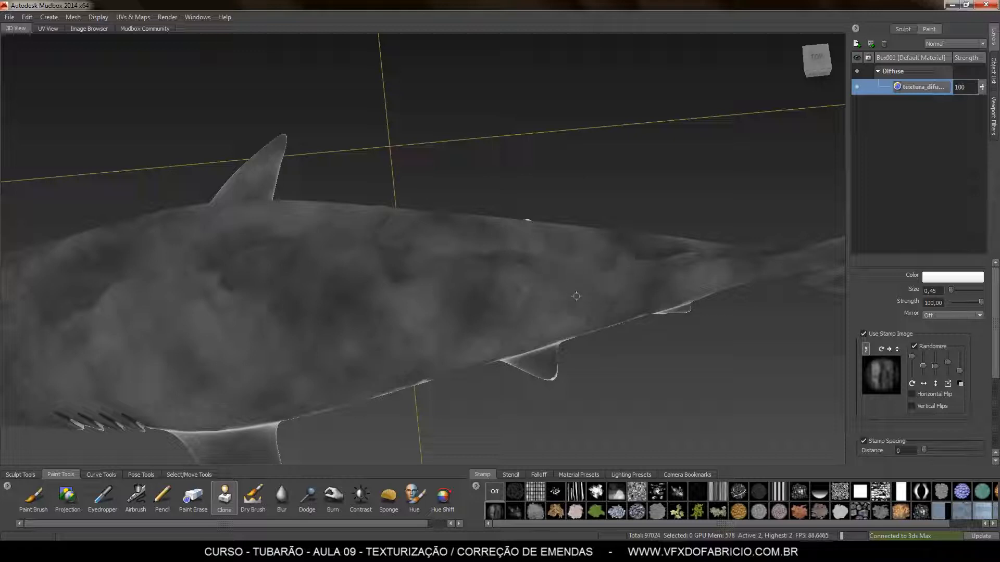
pyautogui.moveTo(629, 280)
pyautogui.keyDown('alt'); pyautogui.mouseDown()
pyautogui.moveTo(520, 338)
pyautogui.moveTo(610, 316)
pyautogui.mouseUp(); pyautogui.keyUp('alt')
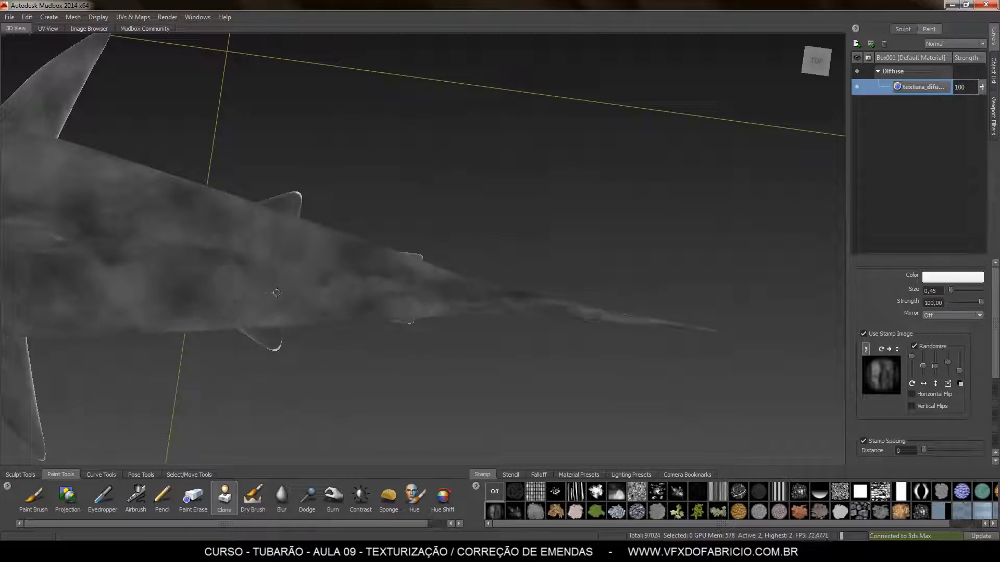
# Sample pale skin beside the underside's centre line and clone it over the seam on the snout's underside and throat
pyautogui.keyDown('alt'); pyautogui.moveTo(709, 331); pyautogui.dragTo(572, 208); pyautogui.keyUp('alt')
pyautogui.press('a')
pyautogui.keyDown('alt'); pyautogui.moveTo(334, 333); pyautogui.dragTo(365, 373, button='right'); pyautogui.keyUp('alt')
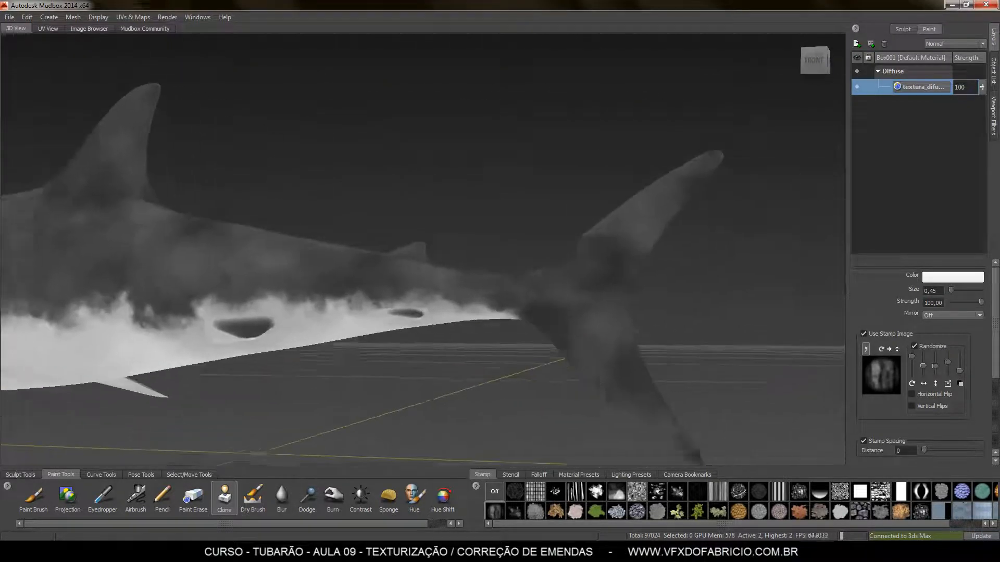
pyautogui.keyDown('alt'); pyautogui.moveTo(323, 369); pyautogui.dragTo(320, 353, button='middle'); pyautogui.keyUp('alt')
pyautogui.keyDown('alt'); pyautogui.moveTo(321, 353); pyautogui.dragTo(443, 443); pyautogui.keyUp('alt')
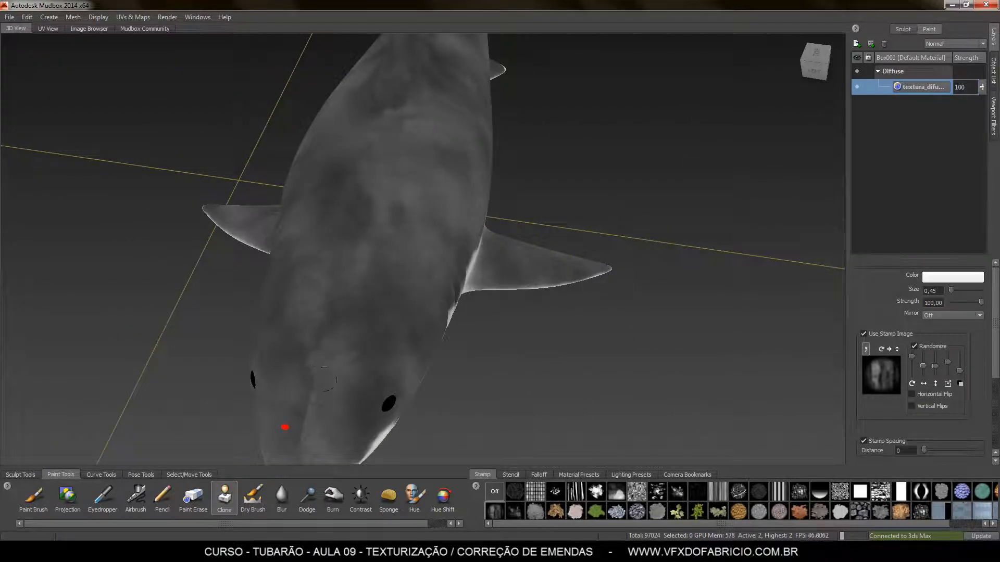
pyautogui.keyDown('alt'); pyautogui.moveTo(318, 312); pyautogui.dragTo(346, 264); pyautogui.keyUp('alt')
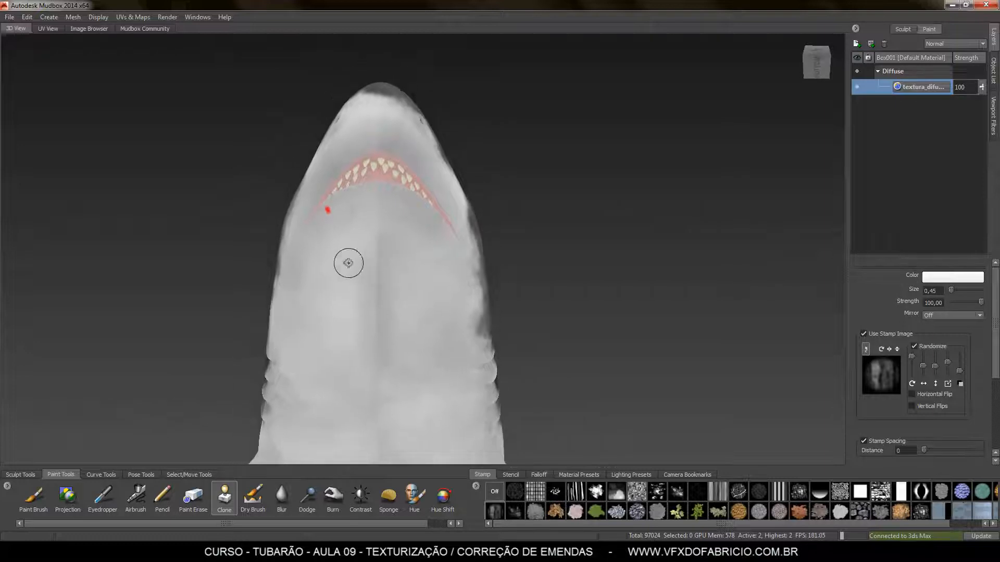
pyautogui.keyDown('ctrl'); pyautogui.click(334, 272); pyautogui.keyUp('ctrl')
pyautogui.moveTo(380, 148); pyautogui.dragTo(380, 125)
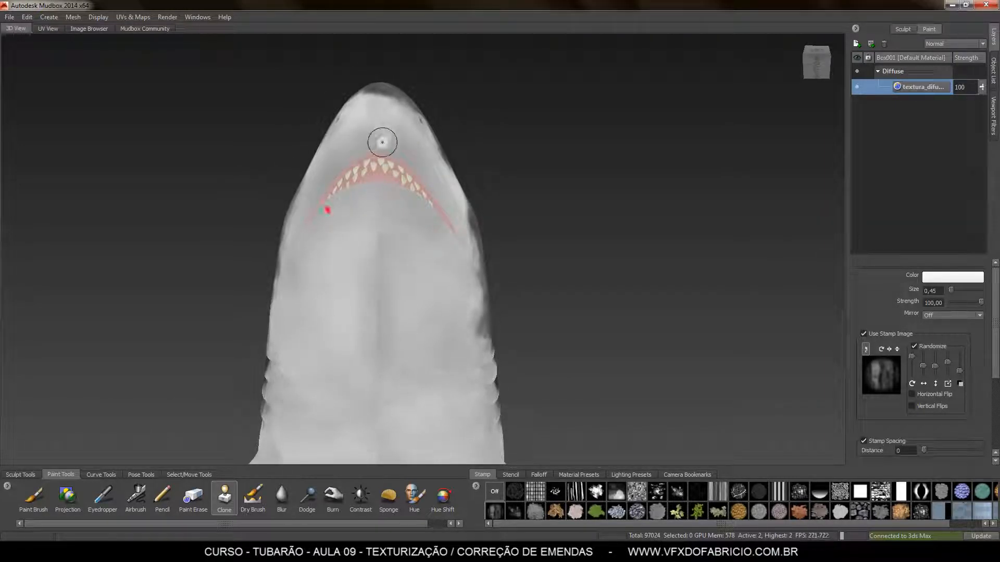
pyautogui.keyDown('ctrl'); pyautogui.click(413, 255); pyautogui.keyUp('ctrl')
pyautogui.moveTo(381, 268); pyautogui.dragTo(383, 407)
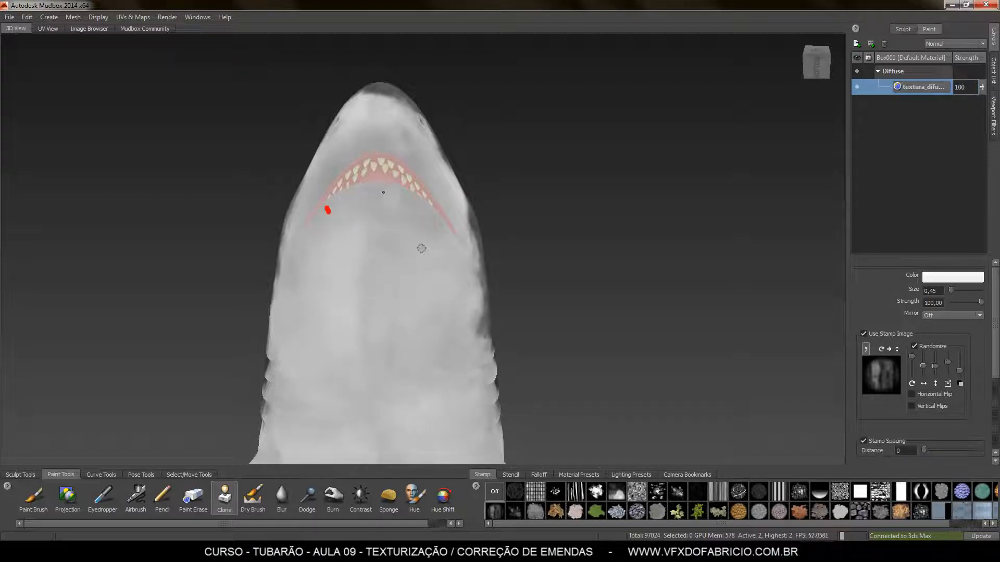
# Clone pale skin over the centre seam of the belly from the gills to the pelvic fins
pyautogui.keyDown('alt'); pyautogui.moveTo(422, 250); pyautogui.dragTo(433, 214); pyautogui.keyUp('alt')
pyautogui.keyDown('alt'); pyautogui.moveTo(434, 411); pyautogui.dragTo(435, 232, button='middle'); pyautogui.keyUp('alt')
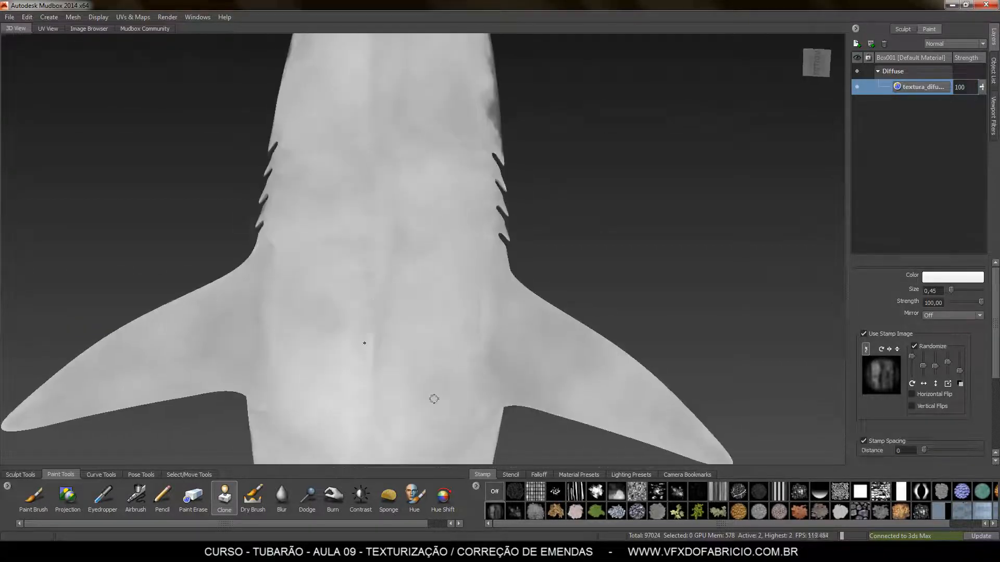
pyautogui.keyDown('alt'); pyautogui.moveTo(422, 375); pyautogui.dragTo(407, 339); pyautogui.keyUp('alt')
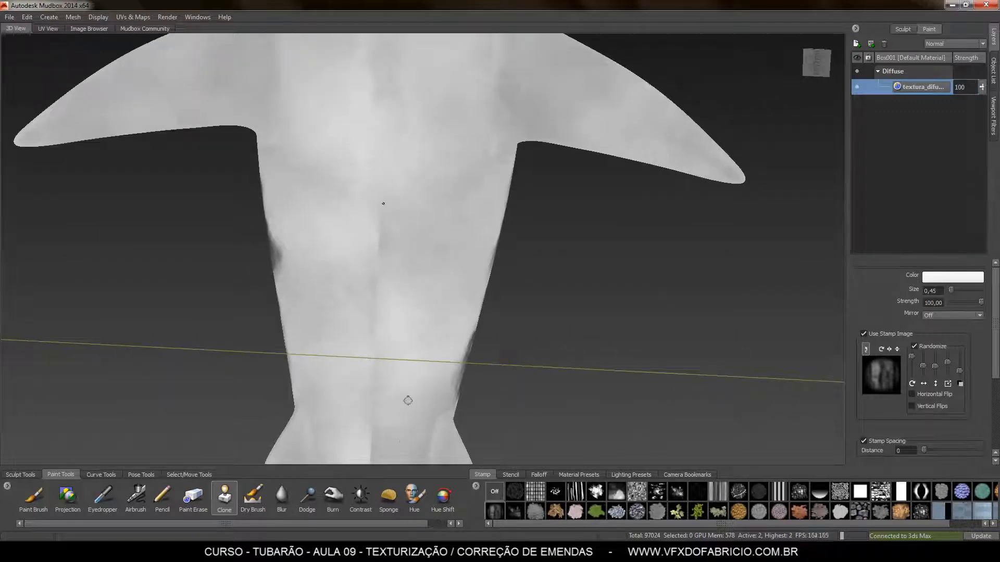
pyautogui.keyDown('alt'); pyautogui.moveTo(404, 297); pyautogui.dragTo(411, 198, button='middle'); pyautogui.keyUp('alt')
pyautogui.moveTo(379, 359); pyautogui.dragTo(377, 392)
pyautogui.keyDown('alt'); pyautogui.moveTo(404, 397); pyautogui.dragTo(406, 359); pyautogui.keyUp('alt')
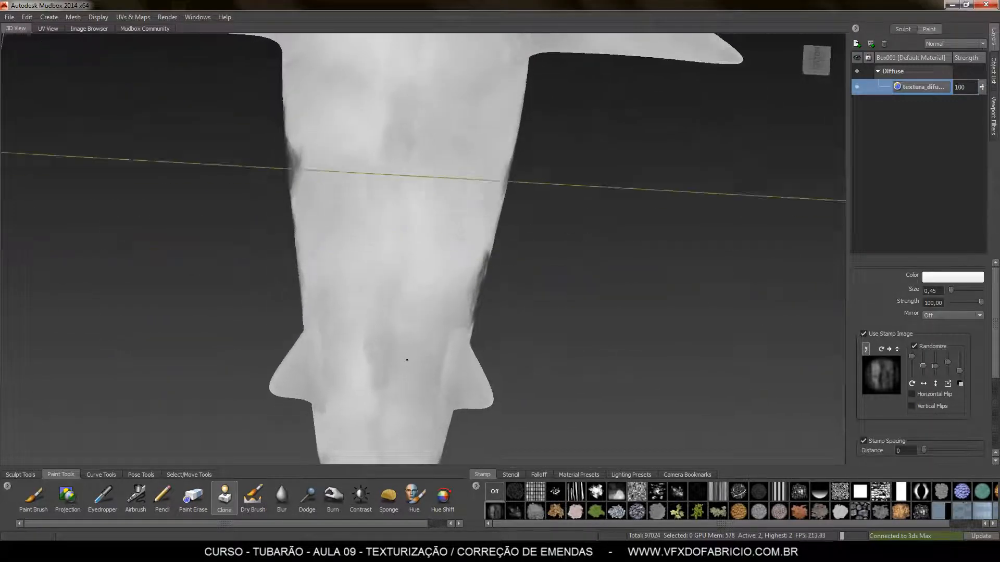
# Clone pale skin over the underside's centre seam from the pelvic fins back to the tail
pyautogui.keyDown('alt'); pyautogui.moveTo(409, 405); pyautogui.dragTo(413, 210, button='middle'); pyautogui.keyUp('alt')
pyautogui.moveTo(387, 197); pyautogui.dragTo(384, 437)
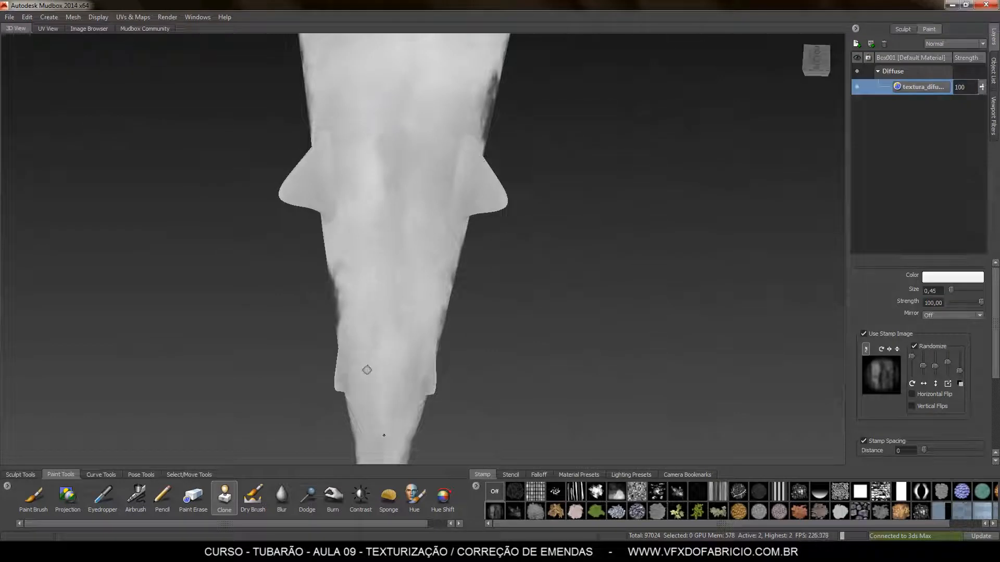
pyautogui.keyDown('alt'); pyautogui.moveTo(383, 437); pyautogui.dragTo(408, 288, button='middle'); pyautogui.keyUp('alt')
pyautogui.moveTo(405, 342); pyautogui.dragTo(404, 368)
pyautogui.moveTo(404, 378)
pyautogui.keyDown('alt'); pyautogui.mouseDown()
pyautogui.moveTo(405, 362)
pyautogui.moveTo(416, 417)
pyautogui.moveTo(376, 319)
pyautogui.moveTo(383, 312)
pyautogui.moveTo(355, 389)
pyautogui.moveTo(302, 317)
pyautogui.mouseUp(); pyautogui.keyUp('alt')
pyautogui.moveTo(360, 281); pyautogui.dragTo(425, 277)
pyautogui.moveTo(424, 277)
pyautogui.keyDown('alt'); pyautogui.mouseDown()
pyautogui.moveTo(365, 392)
pyautogui.moveTo(404, 355)
pyautogui.mouseUp(); pyautogui.keyUp('alt')
# Clone pale skin around the small rear fin near the tail, including the dark-to-white border in front of it
pyautogui.keyDown('alt'); pyautogui.moveTo(343, 362); pyautogui.dragTo(611, 333); pyautogui.keyUp('alt')
pyautogui.keyDown('alt'); pyautogui.moveTo(611, 333); pyautogui.dragTo(614, 384, button='right'); pyautogui.keyUp('alt')
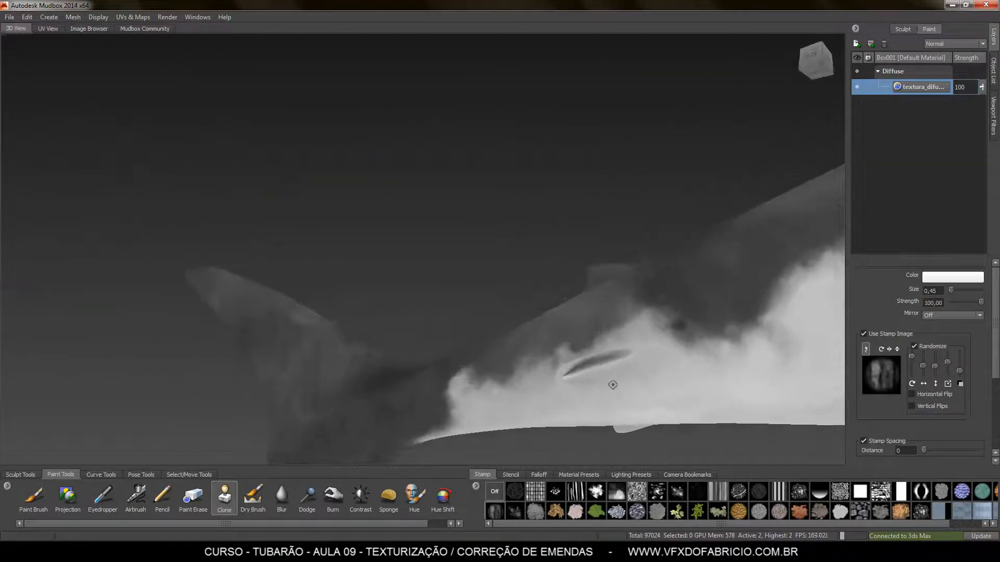
pyautogui.moveTo(613, 384)
pyautogui.keyDown('alt'); pyautogui.mouseDown()
pyautogui.moveTo(759, 389)
pyautogui.moveTo(648, 419)
pyautogui.moveTo(725, 413)
pyautogui.moveTo(625, 396)
pyautogui.mouseUp(); pyautogui.keyUp('alt')
pyautogui.moveTo(256, 328)
pyautogui.mouseDown()
pyautogui.moveTo(339, 323)
pyautogui.moveTo(335, 334)
pyautogui.mouseUp()
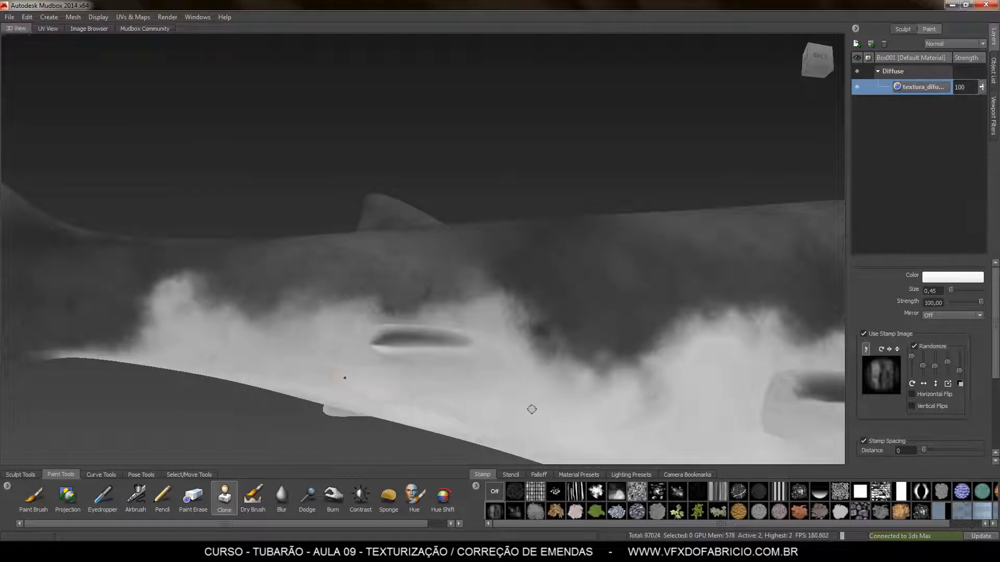
pyautogui.keyDown('alt'); pyautogui.moveTo(532, 408); pyautogui.dragTo(406, 350); pyautogui.keyUp('alt')
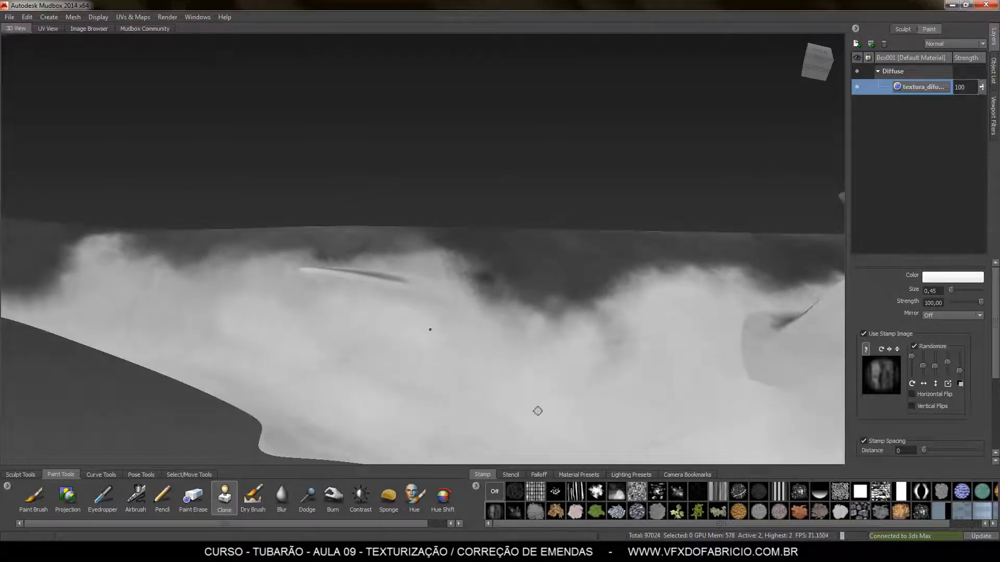
pyautogui.keyDown('alt'); pyautogui.moveTo(536, 411); pyautogui.dragTo(649, 247); pyautogui.keyUp('alt')
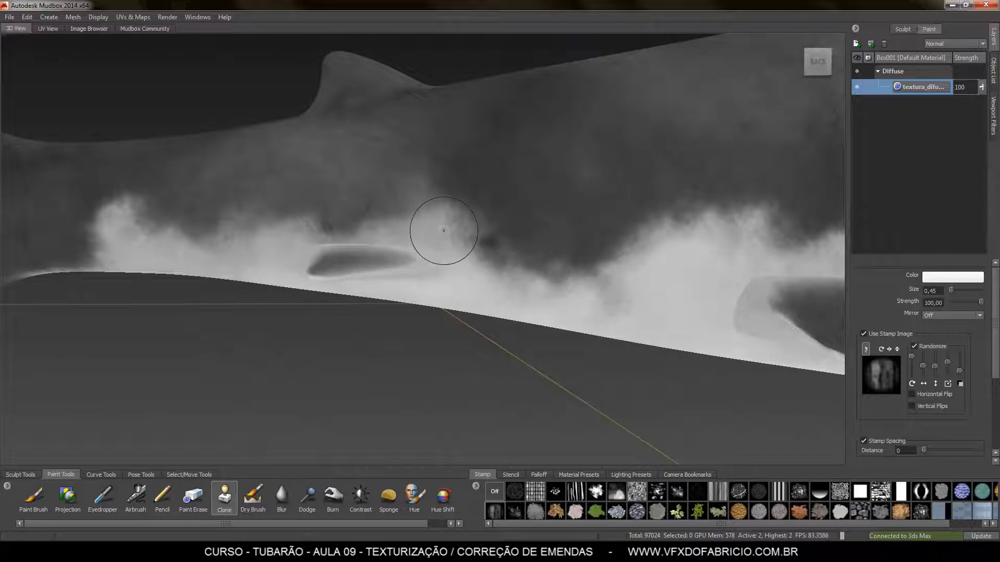
pyautogui.moveTo(439, 230); pyautogui.dragTo(435, 239)
pyautogui.moveTo(537, 267)
pyautogui.keyDown('alt'); pyautogui.mouseDown()
pyautogui.moveTo(549, 288)
pyautogui.moveTo(692, 248)
pyautogui.mouseUp(); pyautogui.keyUp('alt')
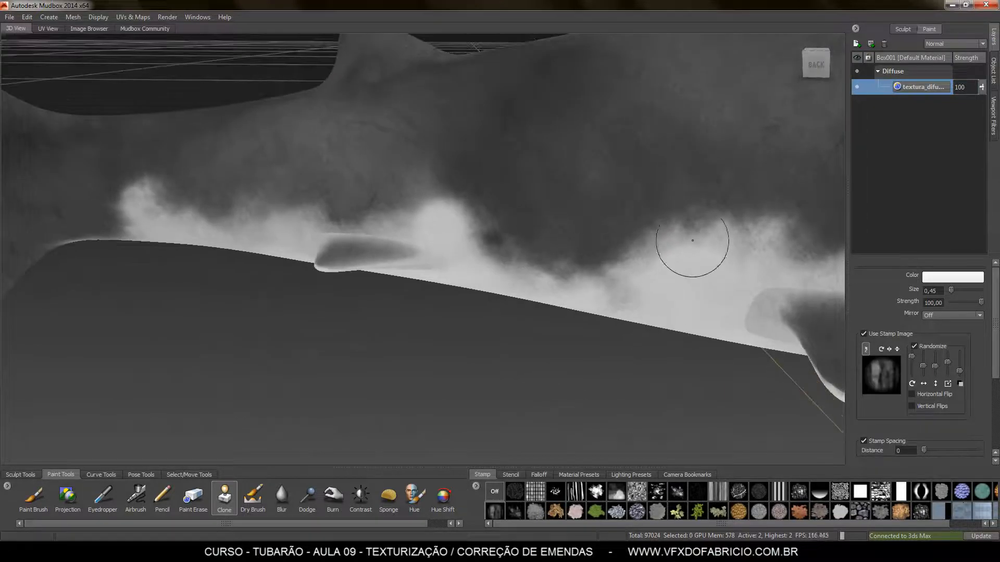
# Sample pale flank skin and clone it over the hard-edged patch around the base of the pelvic fin
pyautogui.keyDown('ctrl'); pyautogui.click(559, 282); pyautogui.keyUp('ctrl')
pyautogui.moveTo(356, 222)
pyautogui.mouseDown()
pyautogui.moveTo(344, 225)
pyautogui.moveTo(395, 217)
pyautogui.moveTo(455, 223)
pyautogui.moveTo(484, 271)
pyautogui.moveTo(521, 292)
pyautogui.moveTo(529, 269)
pyautogui.moveTo(482, 145)
pyautogui.mouseUp()
pyautogui.moveTo(320, 245)
pyautogui.mouseDown()
pyautogui.moveTo(328, 255)
pyautogui.moveTo(319, 266)
pyautogui.moveTo(359, 172)
pyautogui.moveTo(537, 333)
pyautogui.moveTo(511, 342)
pyautogui.moveTo(425, 331)
pyautogui.mouseUp()
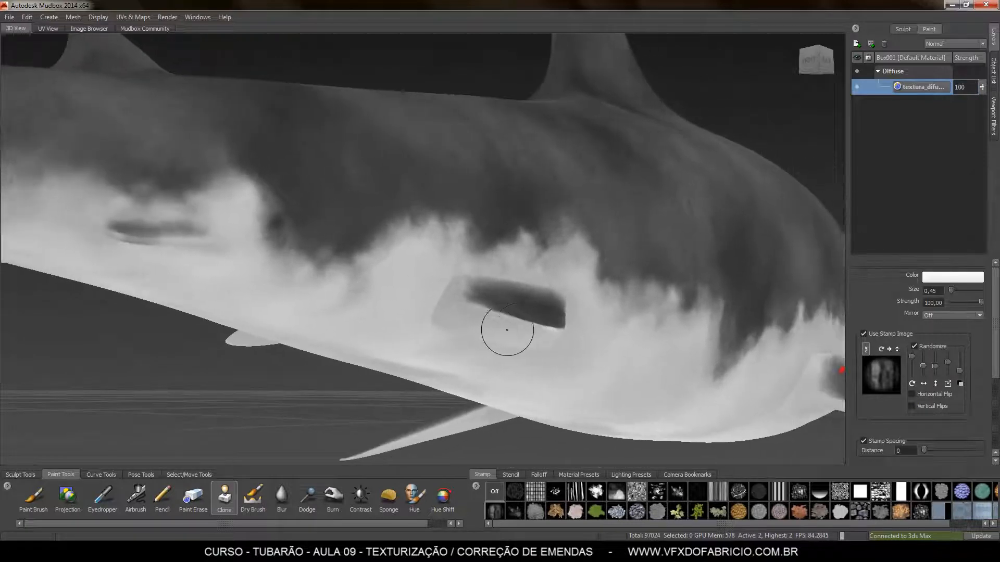
pyautogui.moveTo(507, 332)
pyautogui.keyDown('alt'); pyautogui.mouseDown()
pyautogui.moveTo(424, 315)
pyautogui.moveTo(501, 288)
pyautogui.moveTo(558, 350)
pyautogui.moveTo(599, 375)
pyautogui.mouseUp(); pyautogui.keyUp('alt')
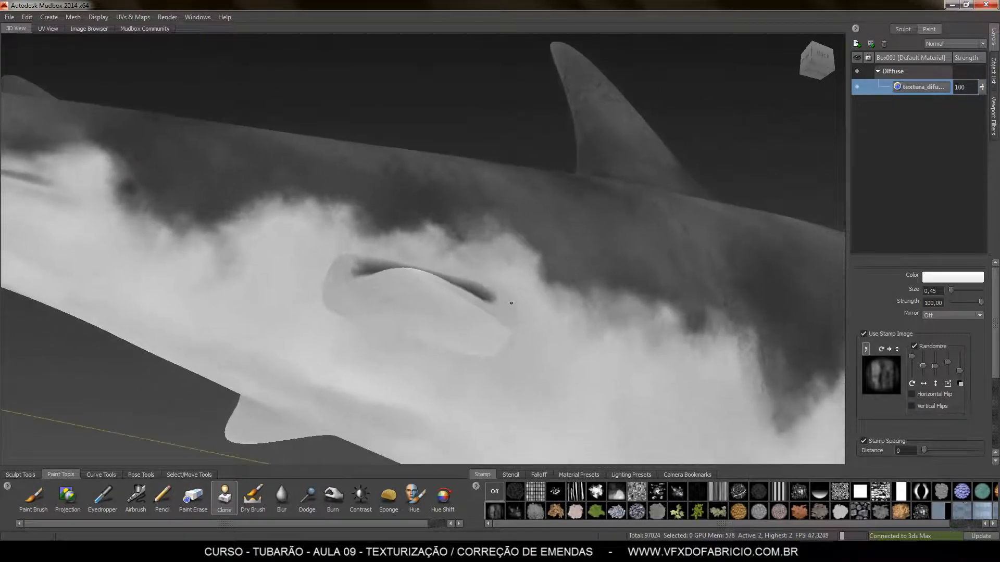
pyautogui.keyDown('ctrl'); pyautogui.click(271, 294); pyautogui.keyUp('ctrl')
pyautogui.moveTo(334, 309)
pyautogui.mouseDown()
pyautogui.moveTo(344, 323)
pyautogui.moveTo(404, 340)
pyautogui.moveTo(397, 341)
pyautogui.mouseUp()
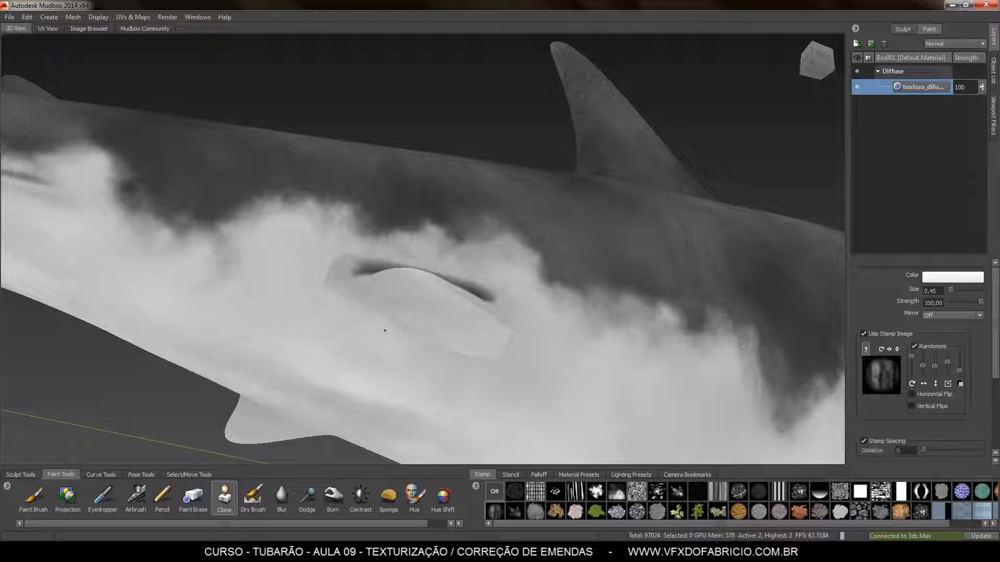
pyautogui.keyDown('alt'); pyautogui.moveTo(592, 406); pyautogui.dragTo(534, 394); pyautogui.keyUp('alt')
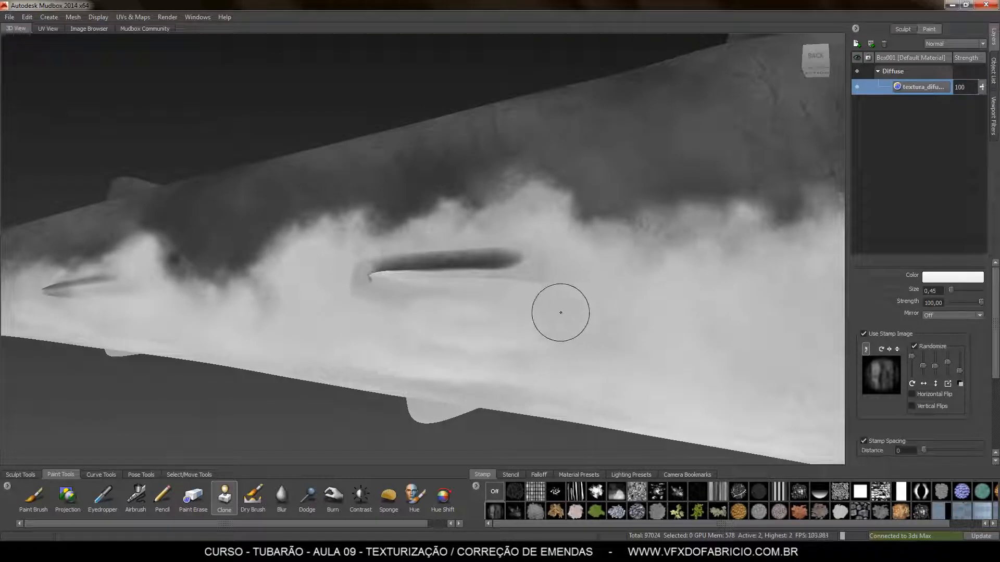
pyautogui.moveTo(576, 294)
pyautogui.keyDown('alt'); pyautogui.mouseDown()
pyautogui.moveTo(602, 268)
pyautogui.moveTo(553, 290)
pyautogui.moveTo(553, 277)
pyautogui.mouseUp(); pyautogui.keyUp('alt')
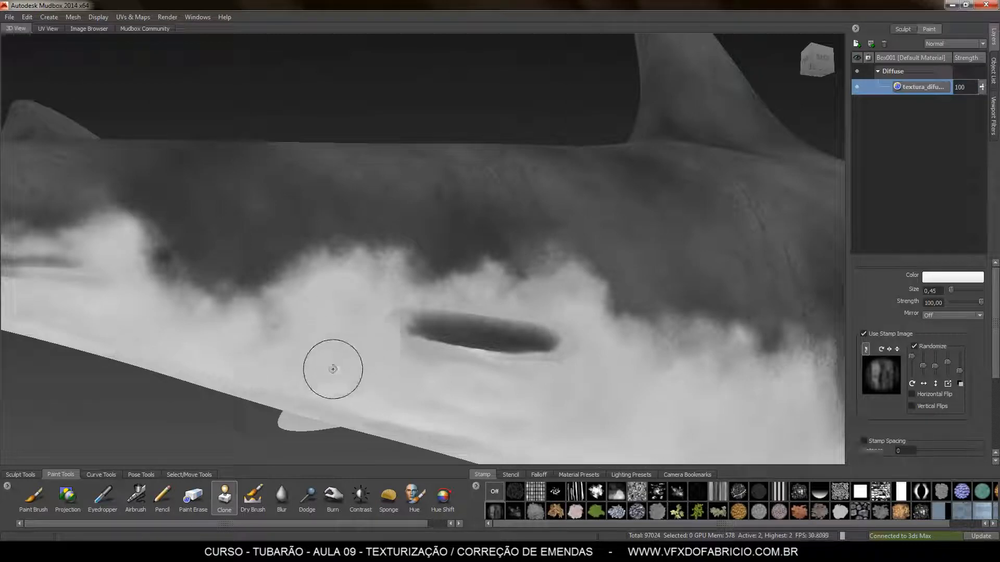
pyautogui.keyDown('alt'); pyautogui.moveTo(332, 351); pyautogui.dragTo(708, 262); pyautogui.keyUp('alt')
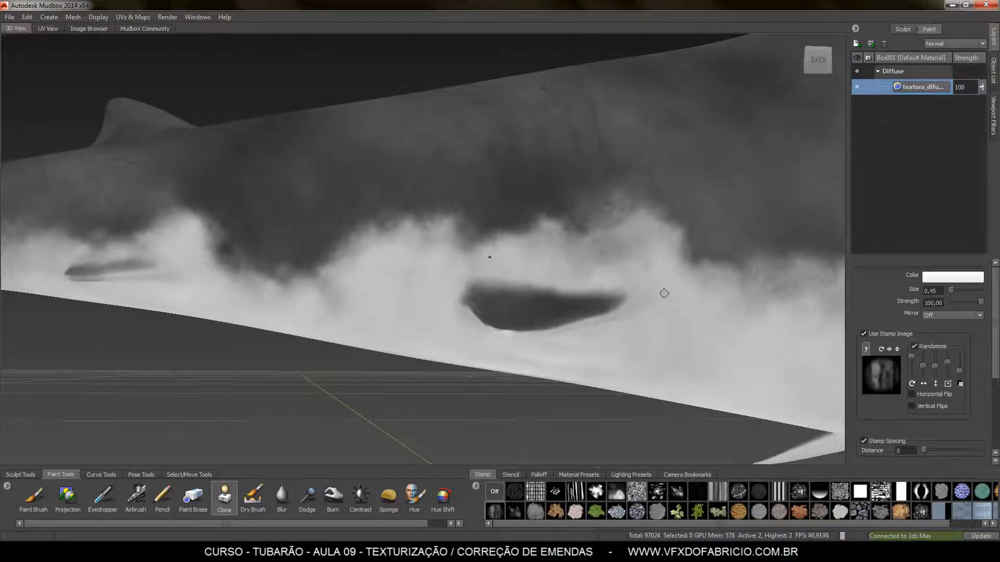
# Clone skin texture around the base of the pelvic fin on the opposite flank
pyautogui.keyDown('alt'); pyautogui.moveTo(663, 293); pyautogui.dragTo(344, 300); pyautogui.keyUp('alt')
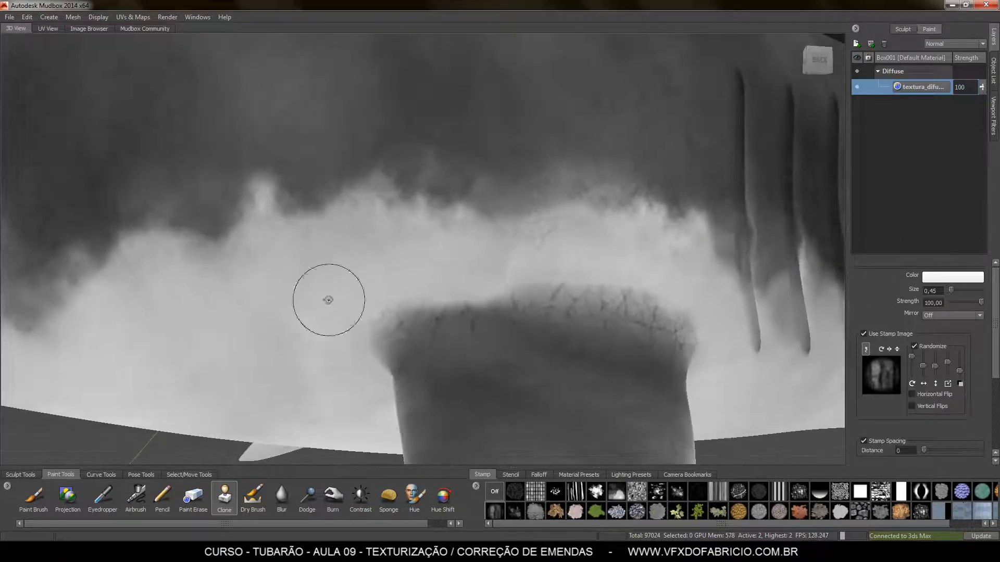
pyautogui.moveTo(592, 239)
pyautogui.keyDown('alt'); pyautogui.mouseDown()
pyautogui.moveTo(569, 280)
pyautogui.moveTo(290, 319)
pyautogui.mouseUp(); pyautogui.keyUp('alt')
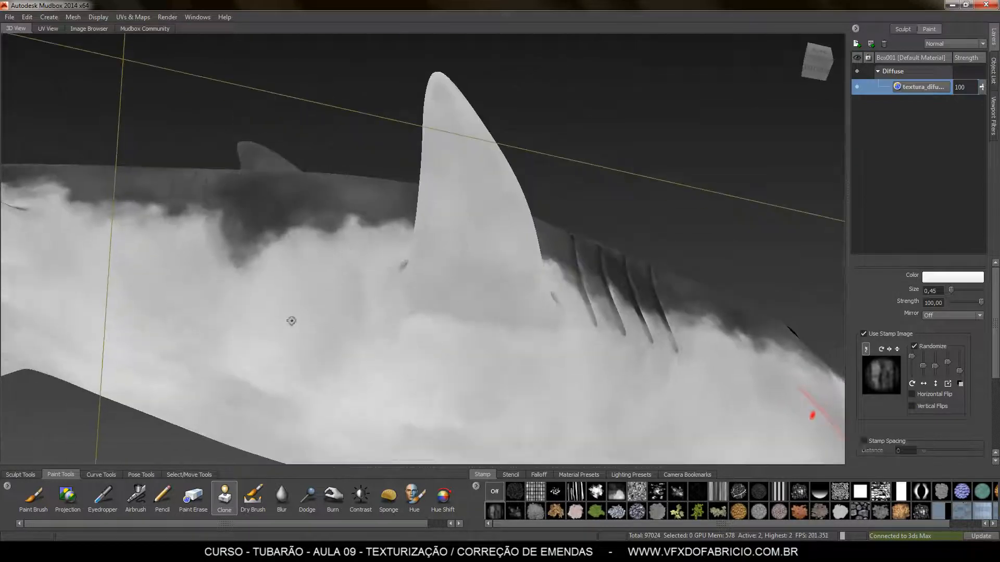
pyautogui.moveTo(690, 324)
pyautogui.keyDown('alt'); pyautogui.mouseDown()
pyautogui.moveTo(654, 448)
pyautogui.moveTo(318, 357)
pyautogui.moveTo(301, 239)
pyautogui.moveTo(424, 239)
pyautogui.mouseUp(); pyautogui.keyUp('alt')
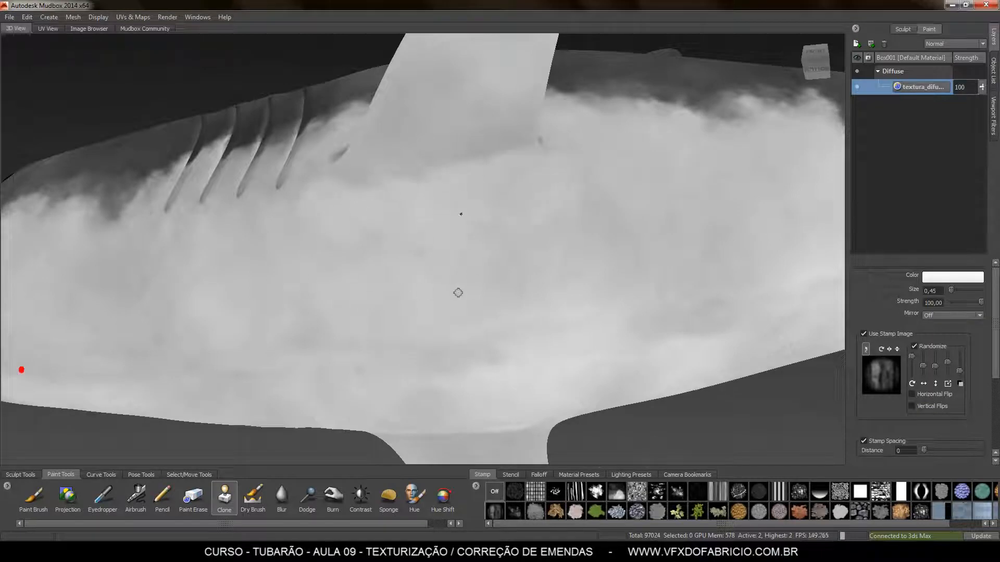
pyautogui.keyDown('alt'); pyautogui.moveTo(458, 290); pyautogui.dragTo(584, 276); pyautogui.keyUp('alt')
pyautogui.keyDown('alt'); pyautogui.moveTo(533, 241); pyautogui.dragTo(584, 257, button='right'); pyautogui.keyUp('alt')
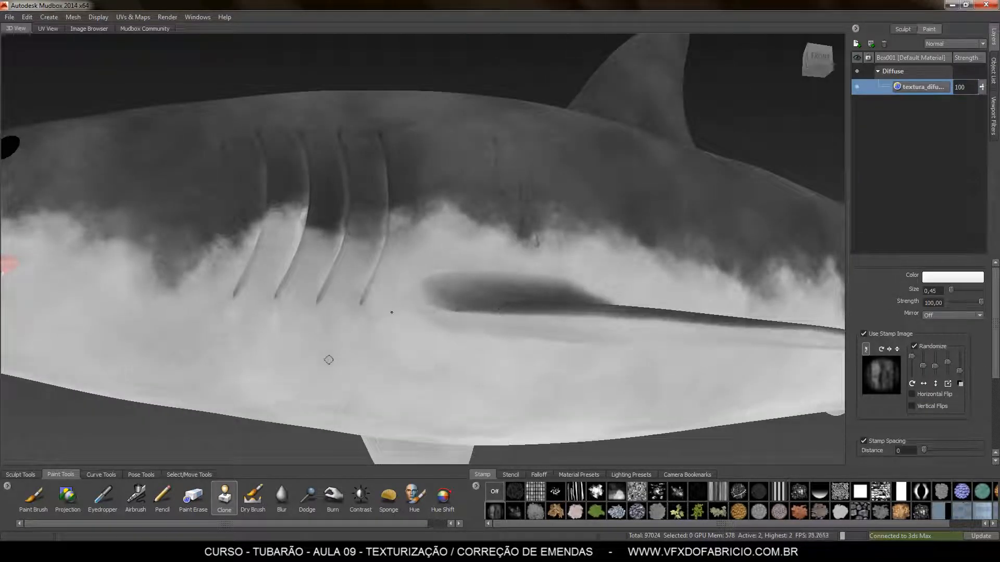
pyautogui.moveTo(323, 357)
pyautogui.keyDown('alt'); pyautogui.mouseDown()
pyautogui.moveTo(396, 360)
pyautogui.moveTo(426, 283)
pyautogui.moveTo(528, 297)
pyautogui.moveTo(516, 264)
pyautogui.moveTo(468, 281)
pyautogui.mouseUp(); pyautogui.keyUp('alt')
pyautogui.keyDown('alt'); pyautogui.moveTo(469, 281); pyautogui.dragTo(451, 274, button='right'); pyautogui.keyUp('alt')
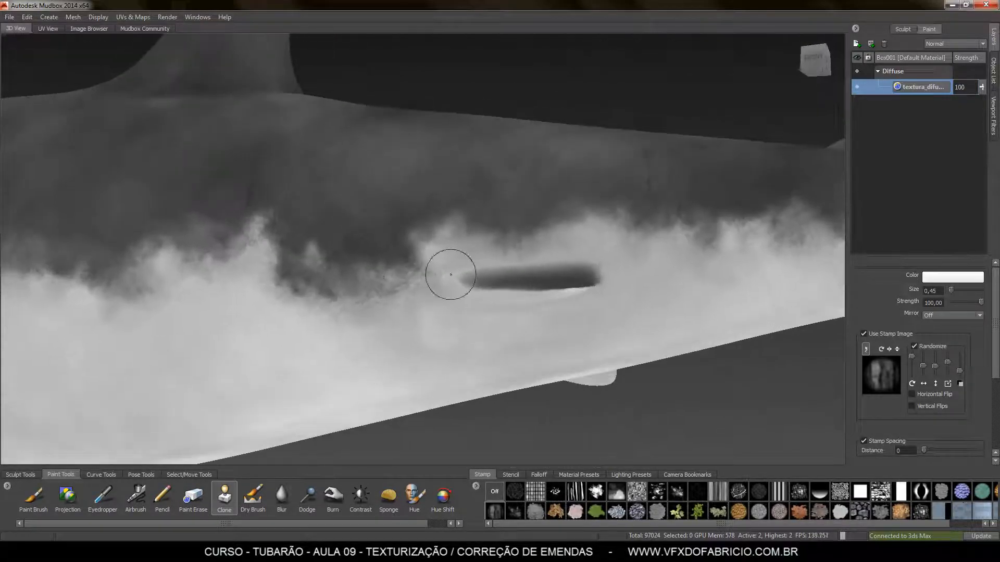
pyautogui.keyDown('alt'); pyautogui.moveTo(450, 275); pyautogui.dragTo(661, 350); pyautogui.keyUp('alt')
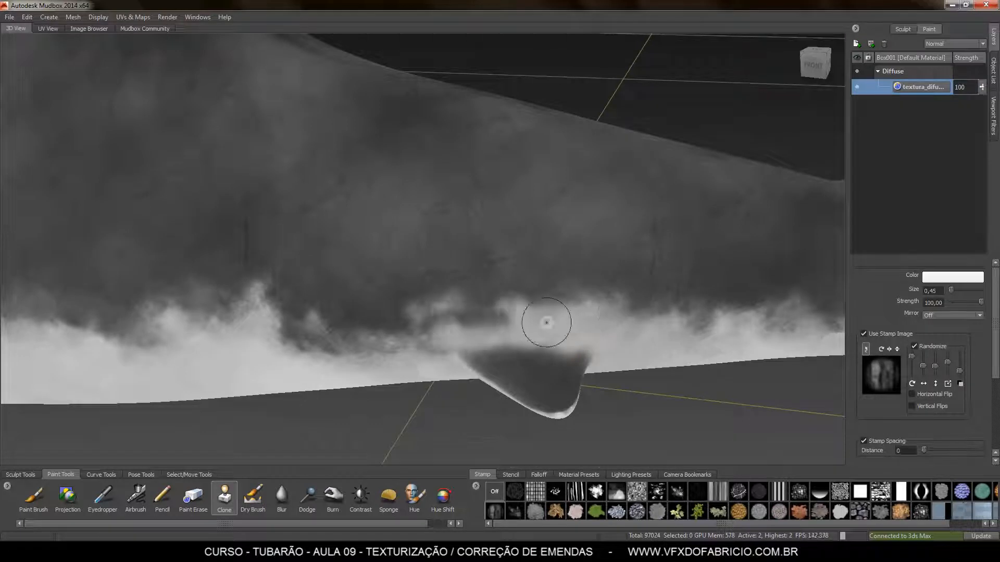
pyautogui.keyDown('alt'); pyautogui.moveTo(546, 322); pyautogui.dragTo(542, 293); pyautogui.keyUp('alt')
# Examine the shark's flanks, tail, back and underside for remaining visible seams in the texture
pyautogui.keyDown('alt'); pyautogui.moveTo(270, 236); pyautogui.dragTo(296, 344); pyautogui.keyUp('alt')
pyautogui.keyDown('alt'); pyautogui.moveTo(541, 344); pyautogui.dragTo(209, 245); pyautogui.keyUp('alt')
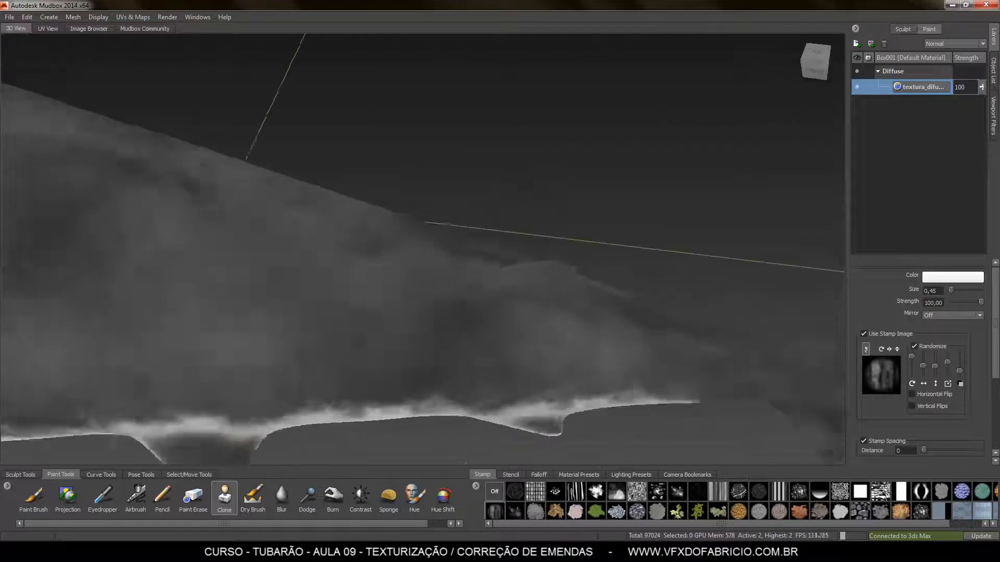
pyautogui.scroll(-5, 333, 281)
pyautogui.keyDown('alt'); pyautogui.moveTo(333, 281); pyautogui.dragTo(527, 302); pyautogui.keyUp('alt')
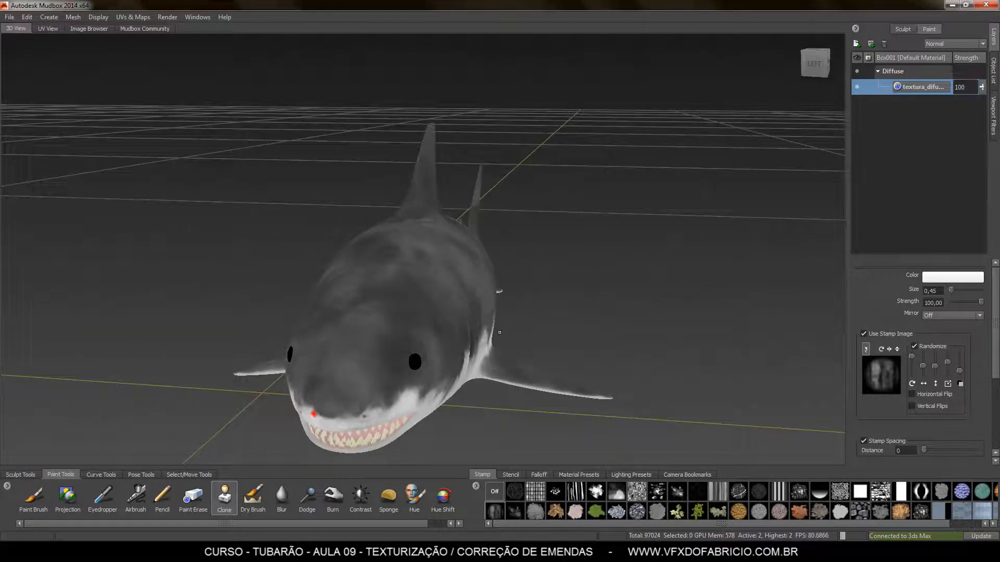
pyautogui.keyDown('alt'); pyautogui.moveTo(500, 333); pyautogui.dragTo(670, 294); pyautogui.keyUp('alt')
pyautogui.scroll(4, 644, 283)
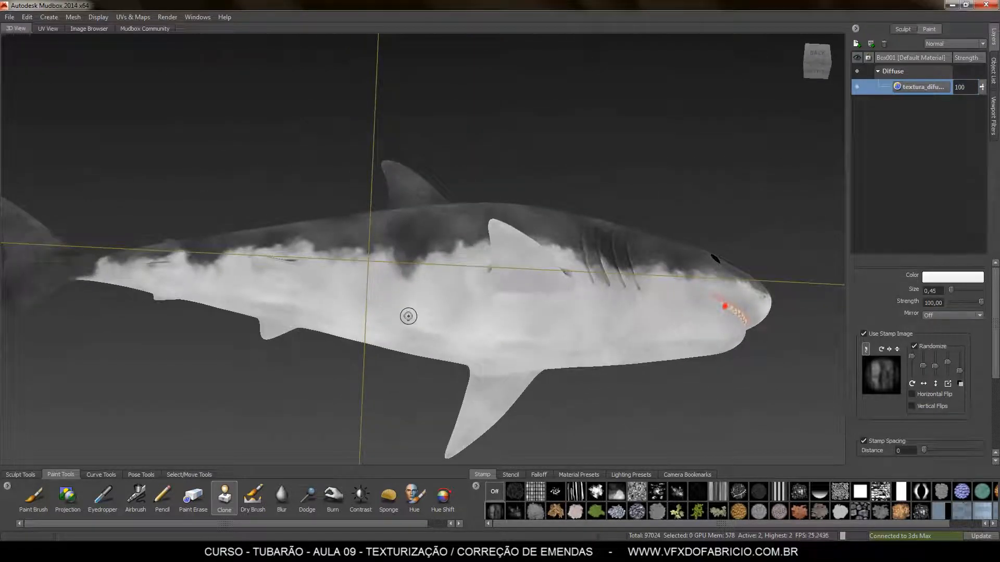
pyautogui.keyDown('ctrl'); pyautogui.click(468, 288); pyautogui.keyUp('ctrl')
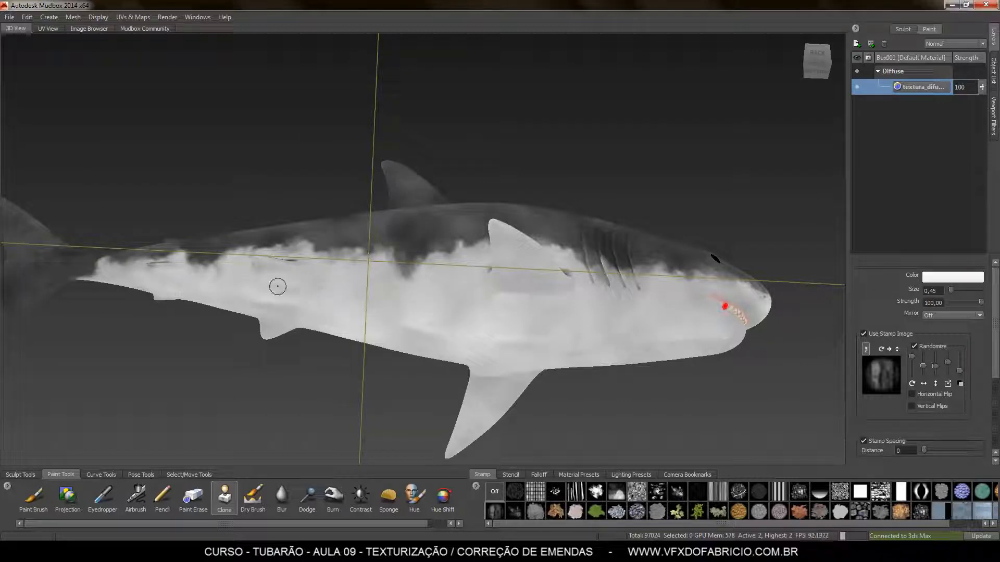
pyautogui.keyDown('alt'); pyautogui.moveTo(471, 331); pyautogui.dragTo(412, 375); pyautogui.keyUp('alt')
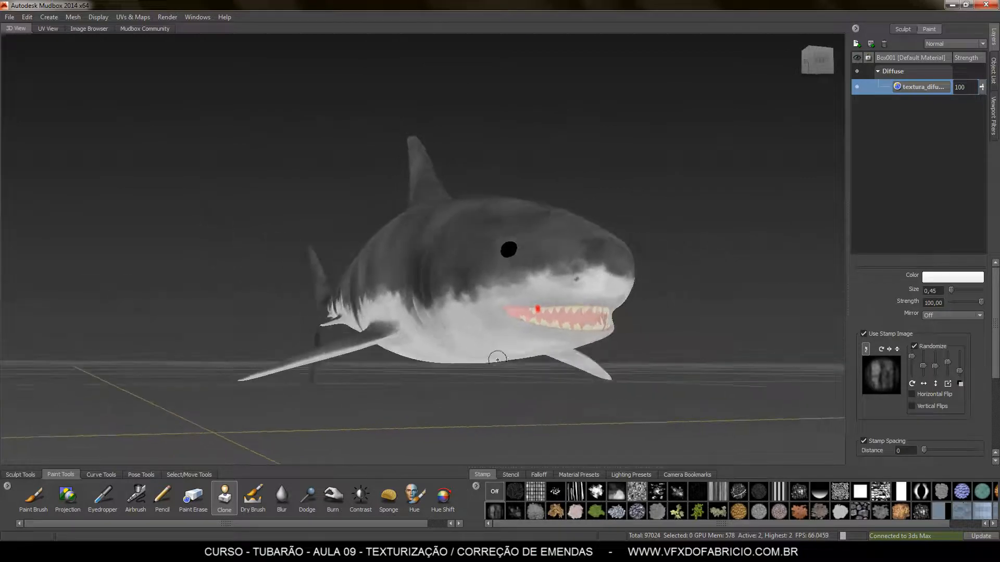
# Set up the Paint Brush for the mouth area with a white-speckle spatter stamp, size 0,08 and a red colour
pyautogui.scroll(5, 656, 387)
pyautogui.keyDown('alt'); pyautogui.moveTo(657, 386); pyautogui.dragTo(417, 386); pyautogui.keyUp('alt')
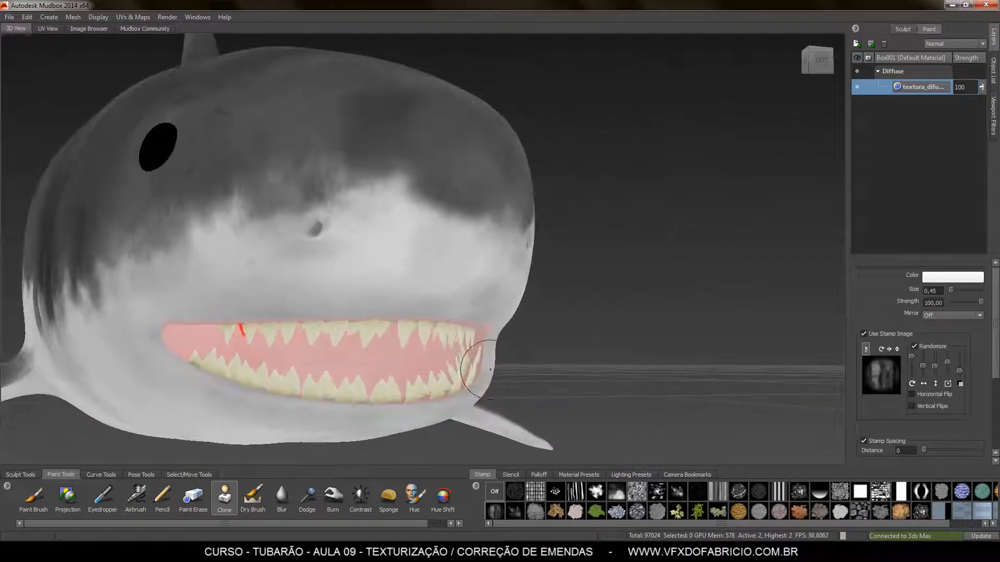
pyautogui.scroll(5, 324, 382)
pyautogui.keyDown('alt'); pyautogui.moveTo(324, 382); pyautogui.dragTo(361, 366); pyautogui.keyUp('alt')
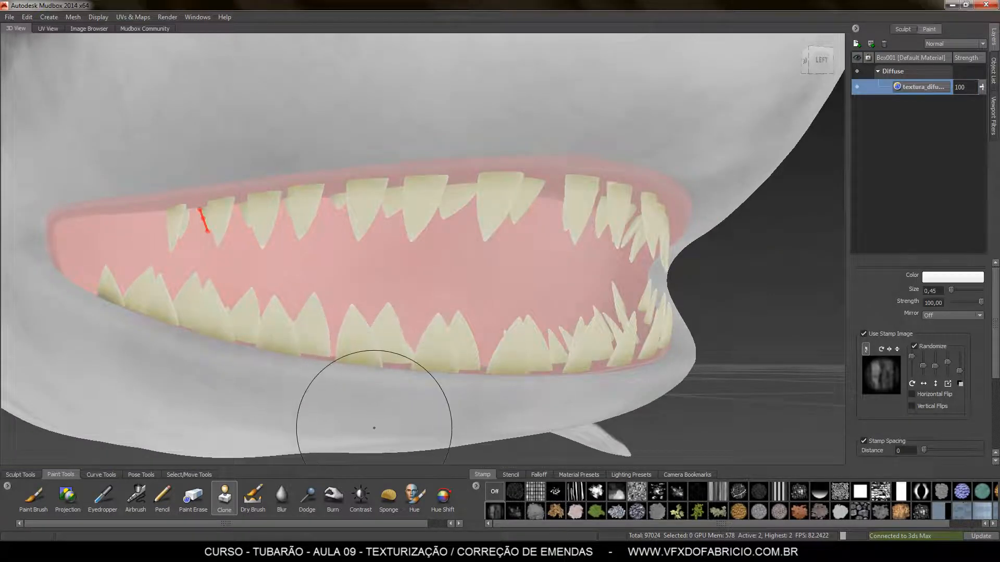
pyautogui.click(34, 498)
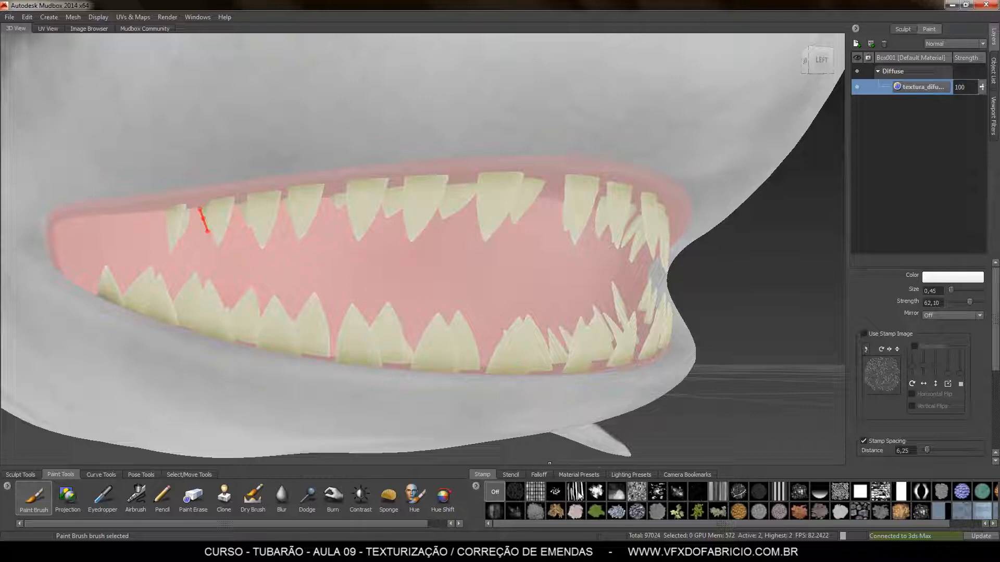
pyautogui.click(554, 491)
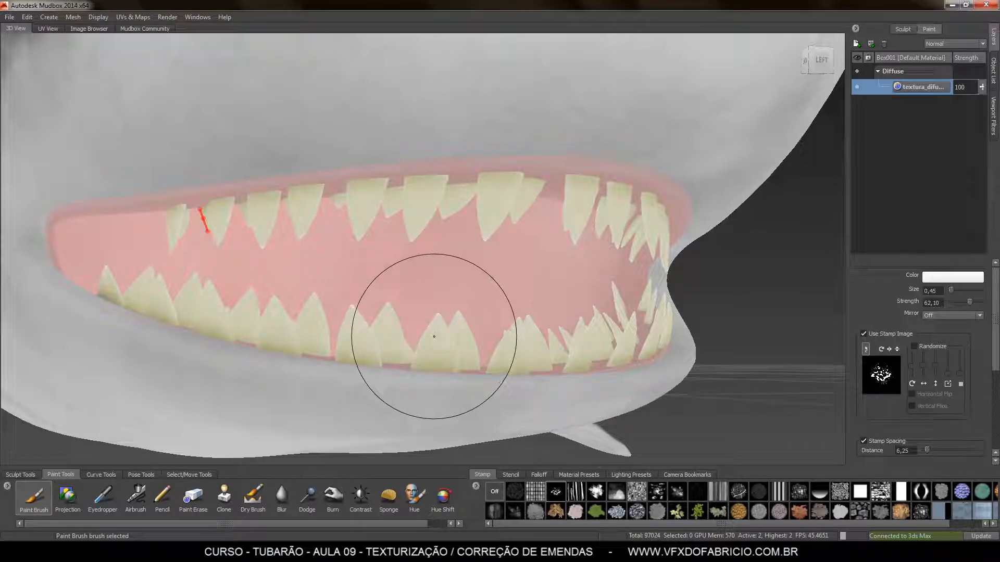
pyautogui.moveTo(434, 336); pyautogui.dragTo(434, 333)
pyautogui.click(952, 277)
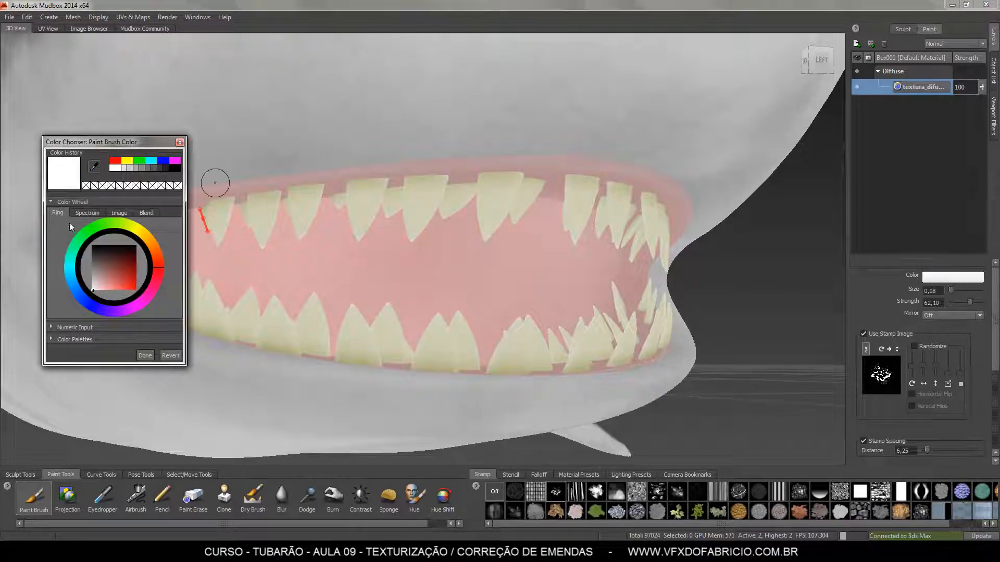
pyautogui.moveTo(117, 281); pyautogui.dragTo(132, 277)
pyautogui.click(144, 356)
# Try painting red spatter on the lower teeth and along the lower jaw, and undo the strokes
pyautogui.click(353, 328)
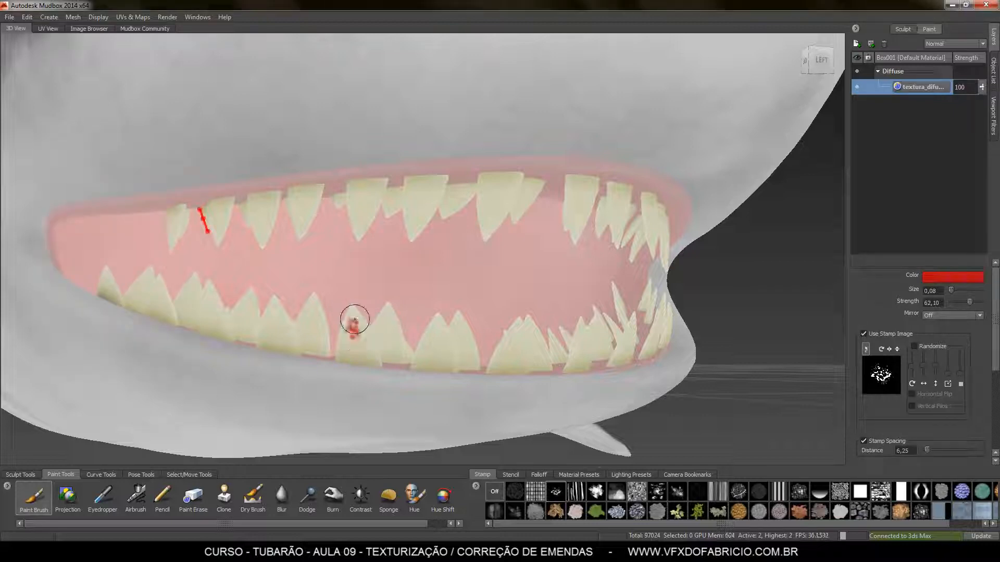
pyautogui.moveTo(442, 320); pyautogui.dragTo(419, 354)
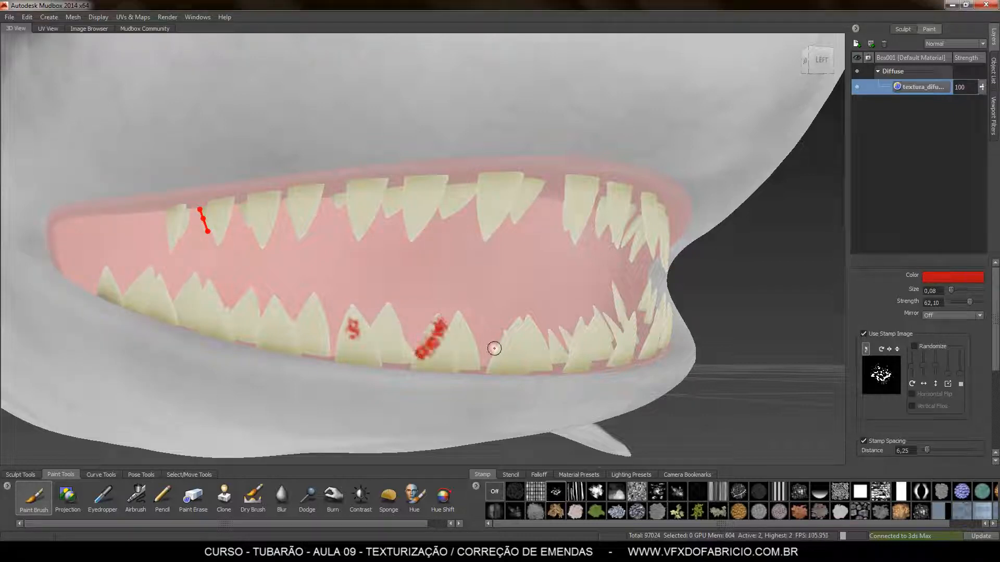
pyautogui.moveTo(499, 349)
pyautogui.mouseDown()
pyautogui.moveTo(518, 336)
pyautogui.moveTo(531, 362)
pyautogui.mouseUp()
pyautogui.moveTo(435, 390)
pyautogui.mouseDown()
pyautogui.moveTo(211, 357)
pyautogui.moveTo(253, 363)
pyautogui.mouseUp()
pyautogui.keyDown('alt'); pyautogui.moveTo(364, 302); pyautogui.dragTo(605, 303); pyautogui.keyUp('alt')
pyautogui.hotkey('ctrl', 'z')
pyautogui.hotkey('ctrl', 'z')
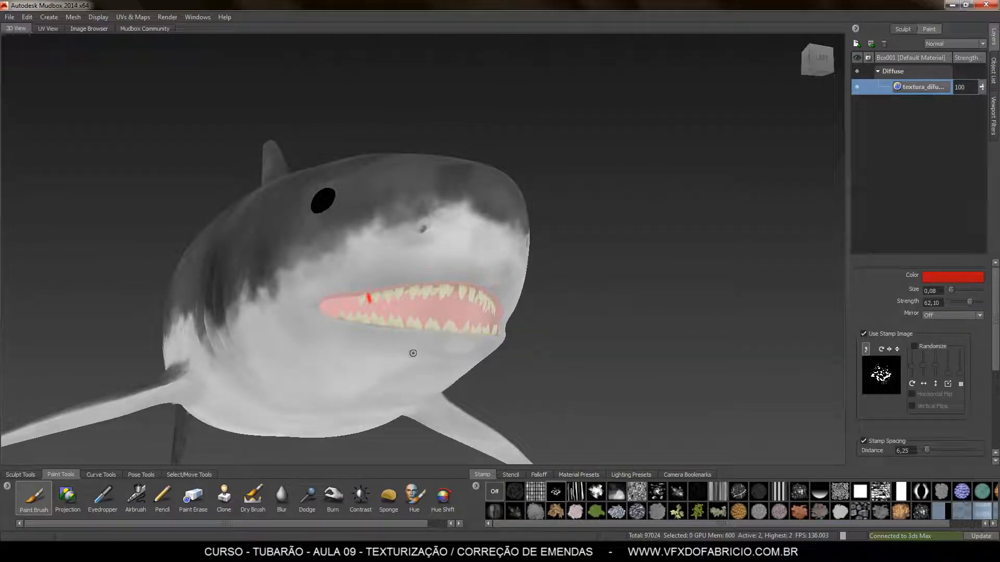
# Try the Burn tool on the lower teeth and the dark skin of the back, and undo the strokes
pyautogui.keyDown('alt'); pyautogui.moveTo(413, 353); pyautogui.dragTo(372, 392, button='right'); pyautogui.keyUp('alt')
pyautogui.keyDown('alt'); pyautogui.moveTo(422, 386); pyautogui.dragTo(363, 345, button='middle'); pyautogui.keyUp('alt')
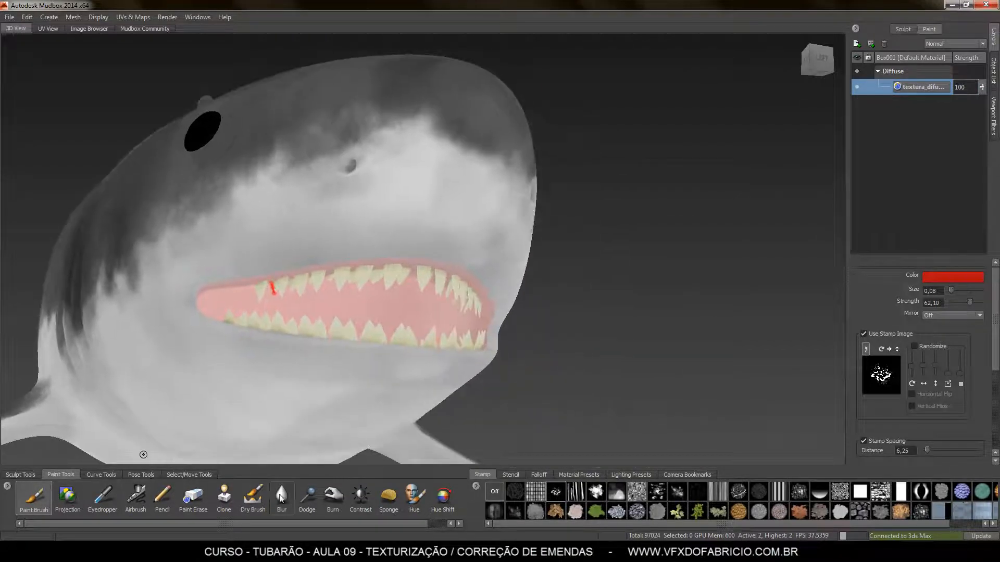
pyautogui.click(333, 497)
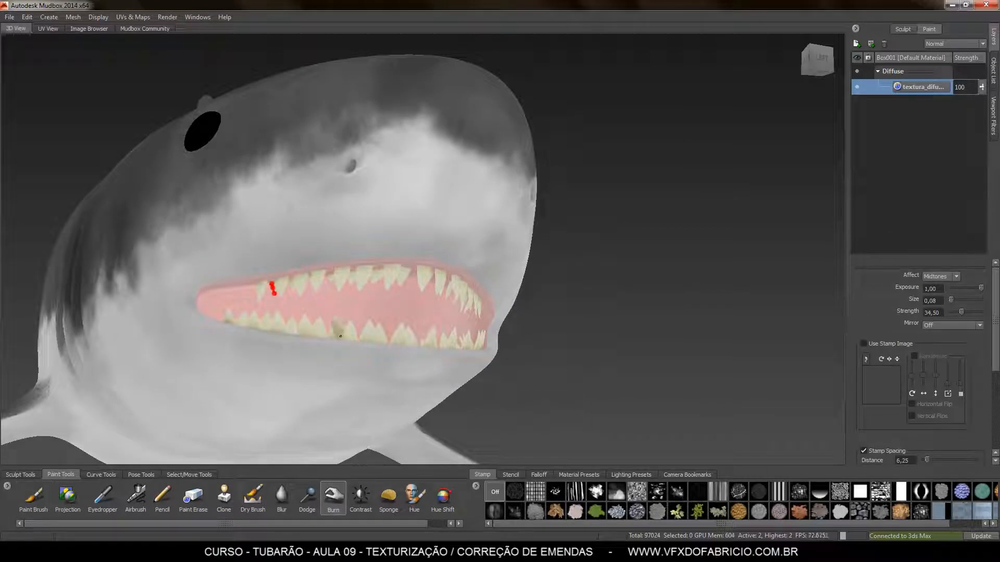
pyautogui.moveTo(337, 321); pyautogui.dragTo(329, 335)
pyautogui.keyDown('alt'); pyautogui.moveTo(431, 371); pyautogui.dragTo(364, 342); pyautogui.keyUp('alt')
pyautogui.moveTo(275, 323); pyautogui.dragTo(426, 335)
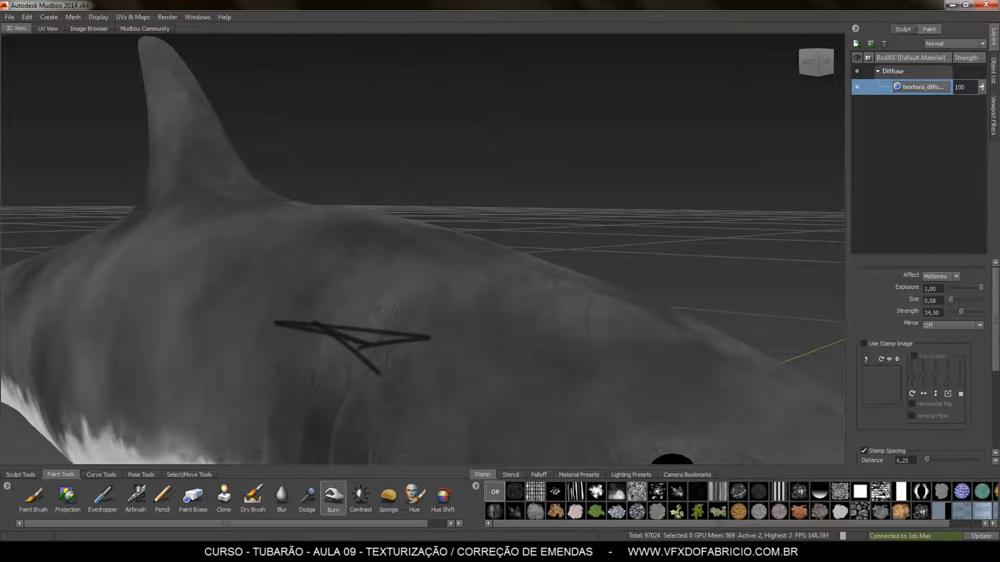
pyautogui.hotkey('ctrl', 'z')
pyautogui.hotkey('ctrl', 'z')
# Try darkening the gill slits with Burn strokes and undo them
pyautogui.scroll(-5, 396, 359)
pyautogui.moveTo(395, 365)
pyautogui.keyDown('alt'); pyautogui.mouseDown()
pyautogui.moveTo(437, 346)
pyautogui.moveTo(221, 325)
pyautogui.moveTo(202, 364)
pyautogui.moveTo(225, 410)
pyautogui.moveTo(264, 261)
pyautogui.moveTo(427, 291)
pyautogui.moveTo(381, 397)
pyautogui.moveTo(594, 406)
pyautogui.moveTo(506, 318)
pyautogui.mouseUp(); pyautogui.keyUp('alt')
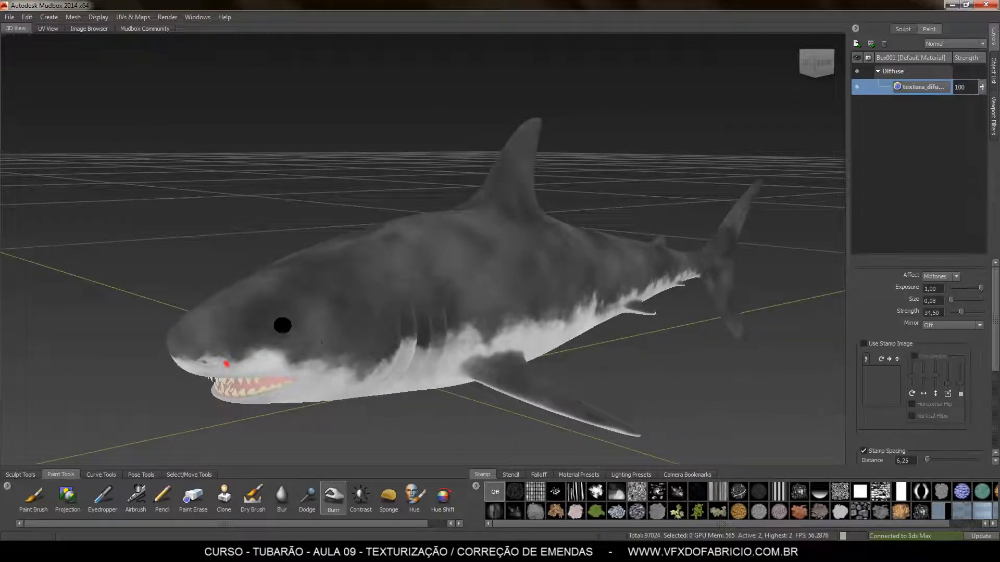
pyautogui.moveTo(394, 301); pyautogui.dragTo(401, 370)
pyautogui.moveTo(417, 327); pyautogui.dragTo(420, 359)
pyautogui.hotkey('ctrl', 'z')
pyautogui.hotkey('ctrl', 'z')
pyautogui.hotkey('ctrl', 'z')
pyautogui.hotkey('ctrl', 'z')
# Start exporting the selected diffuse paint layer with JPG [8 bit, RGB] as the file type
pyautogui.rightClick(922, 86)
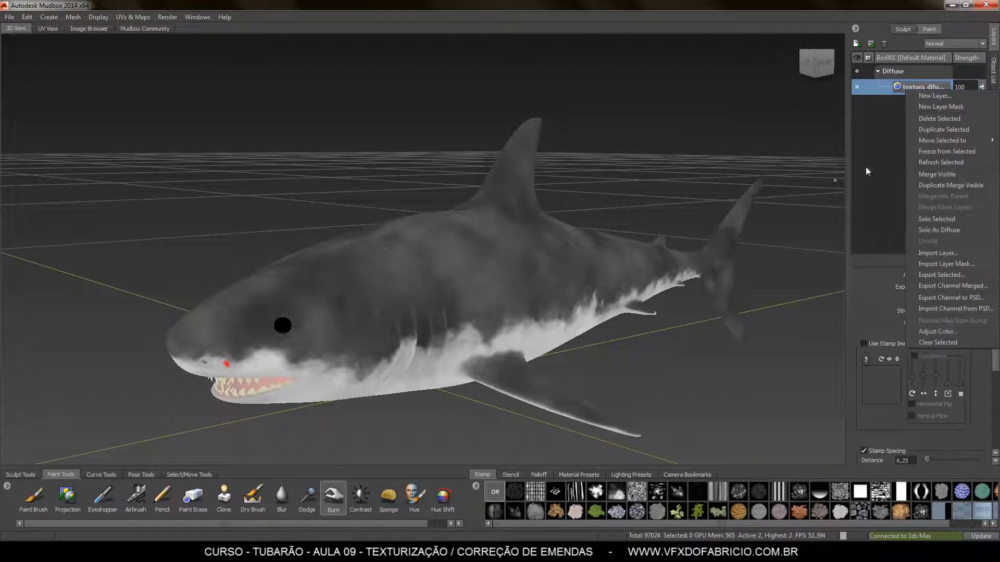
pyautogui.click(946, 276)
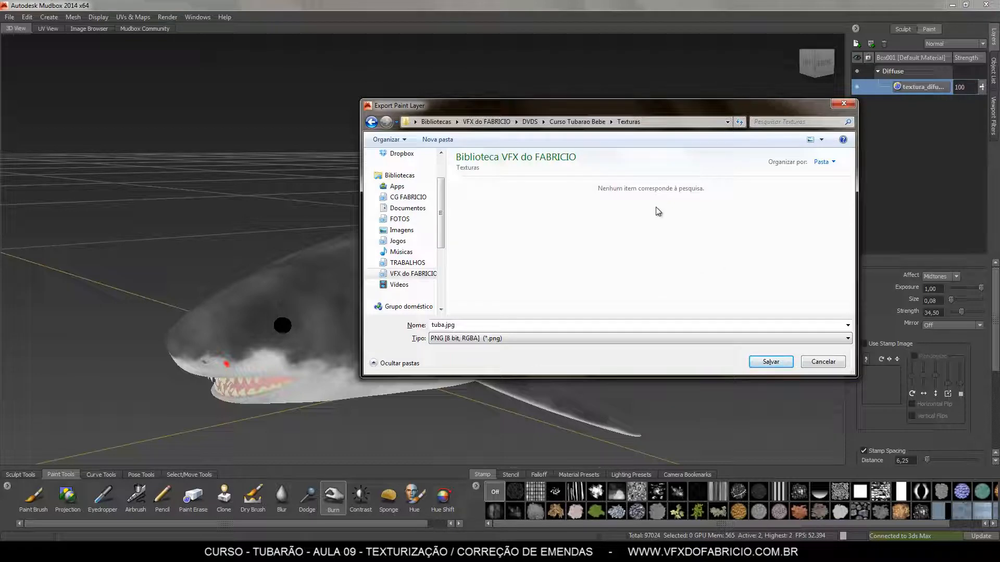
pyautogui.click(509, 339)
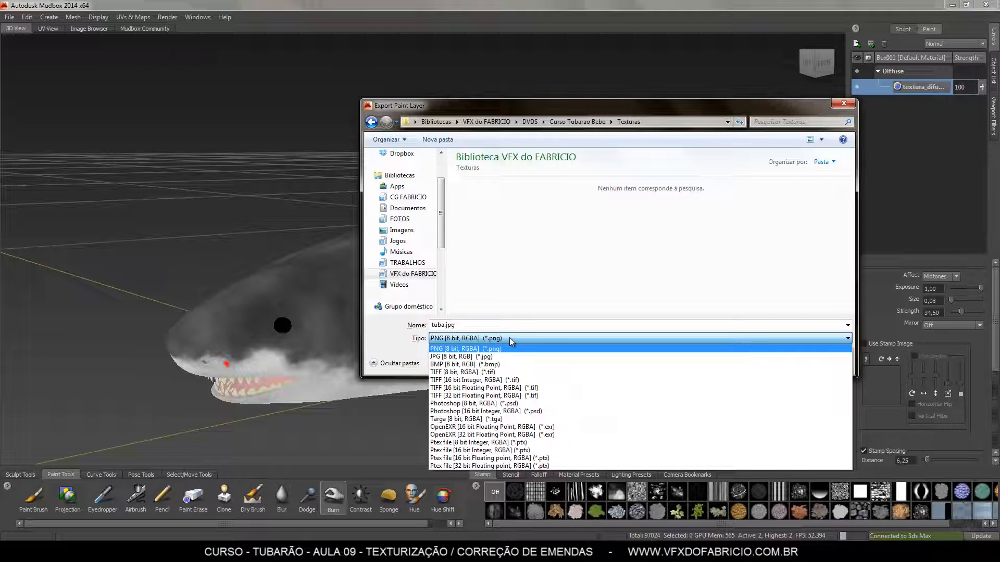
pyautogui.click(508, 358)
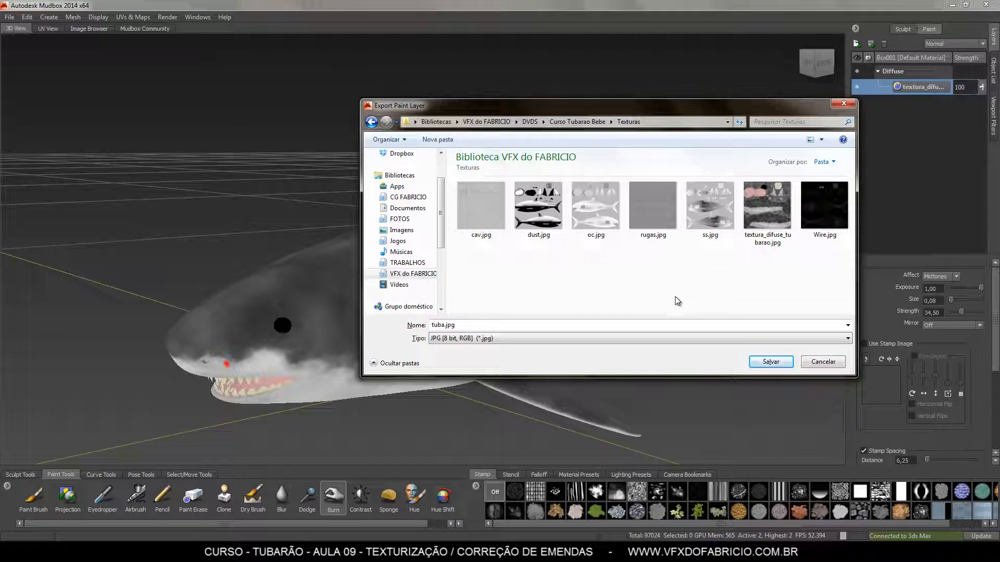
# Create a folder named Texturas Finalizadas inside Texturas and open it as the export location
pyautogui.click(446, 139)
pyautogui.write('Text')
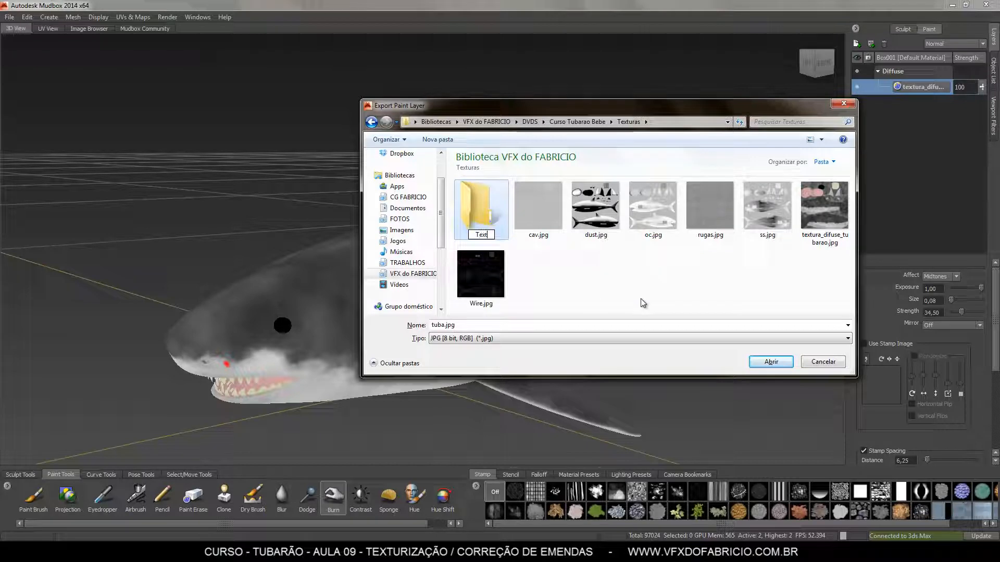
pyautogui.write('uras Finalizadas')
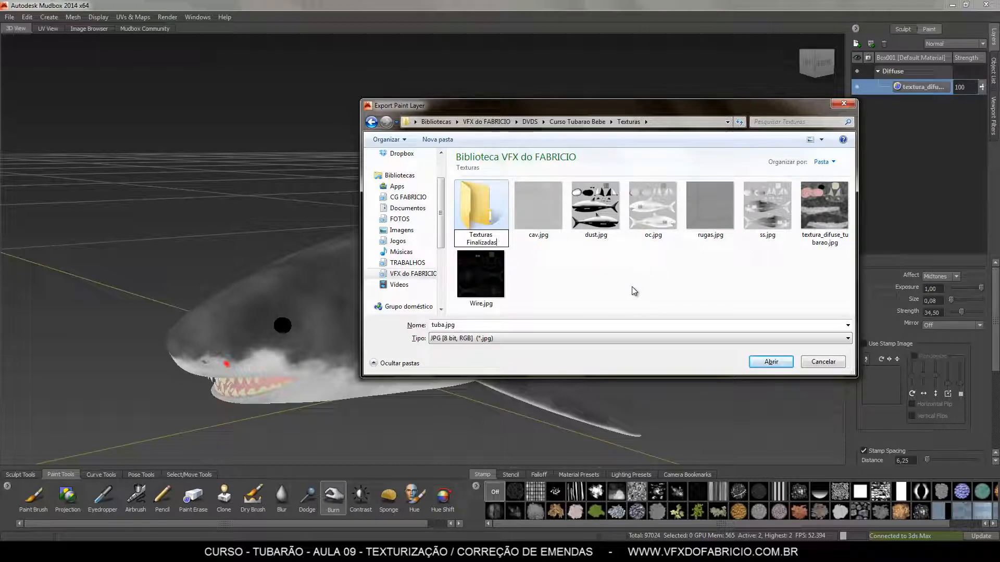
pyautogui.press('Return')
pyautogui.press('Return')
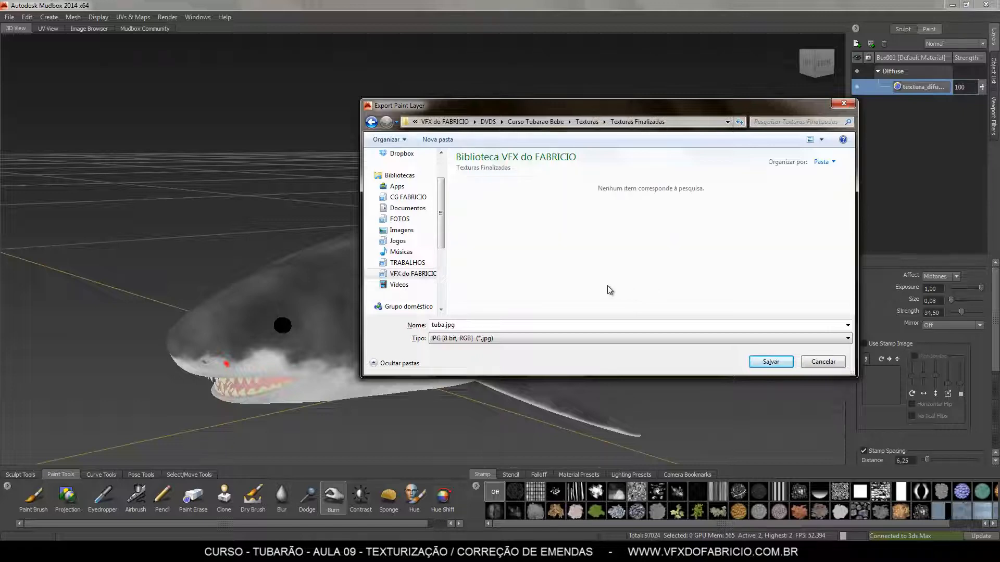
# Name the exported texture tuba_difuse_ok.jpg and save it
pyautogui.doubleClick(448, 328)
pyautogui.click(443, 326)
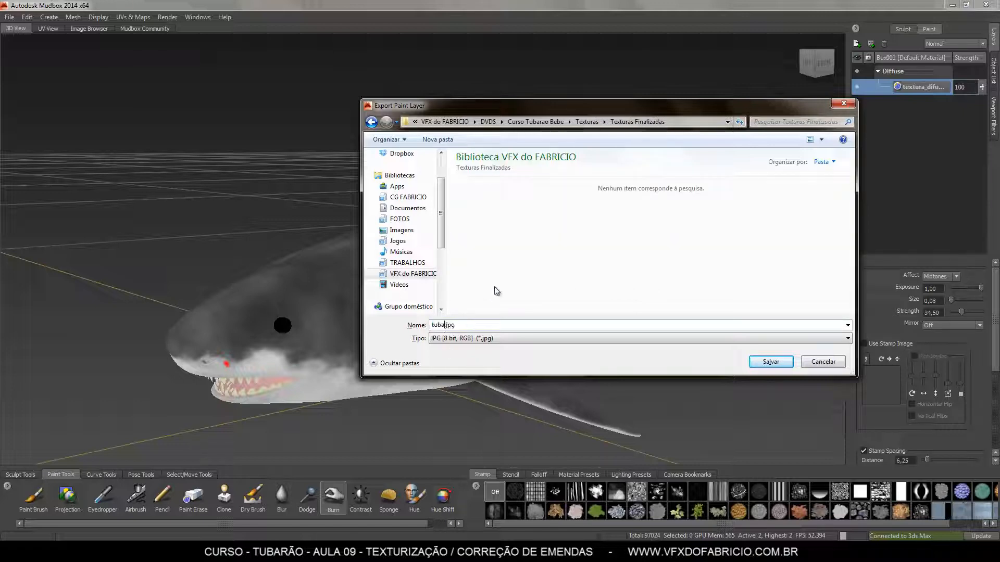
pyautogui.write('_difuse_ok')
pyautogui.click(772, 363)
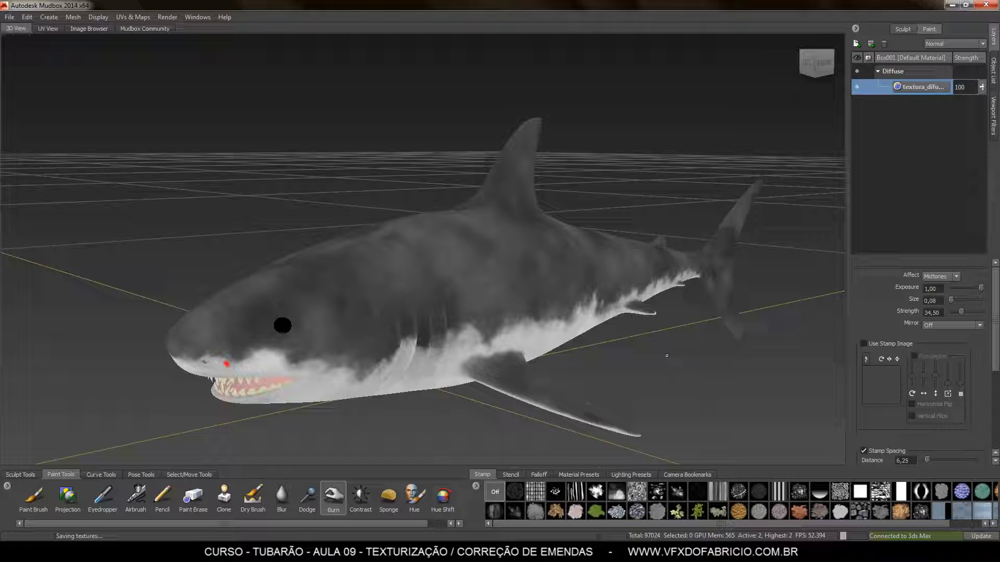
# Close Mudbox without saving the scene and return to 3ds Max
pyautogui.keyDown('alt'); pyautogui.moveTo(655, 361); pyautogui.dragTo(547, 301, button='right'); pyautogui.keyUp('alt')
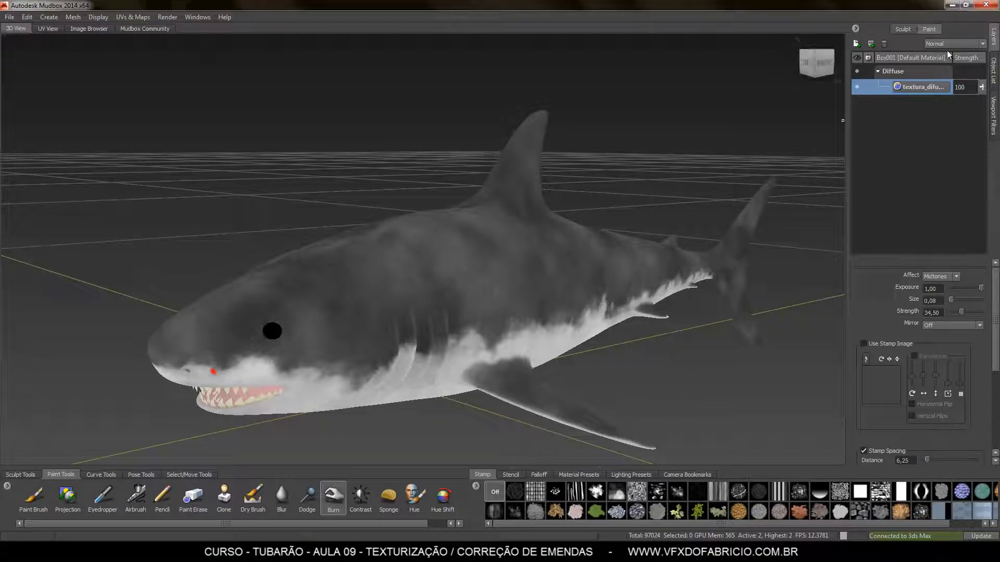
pyautogui.click(986, 4)
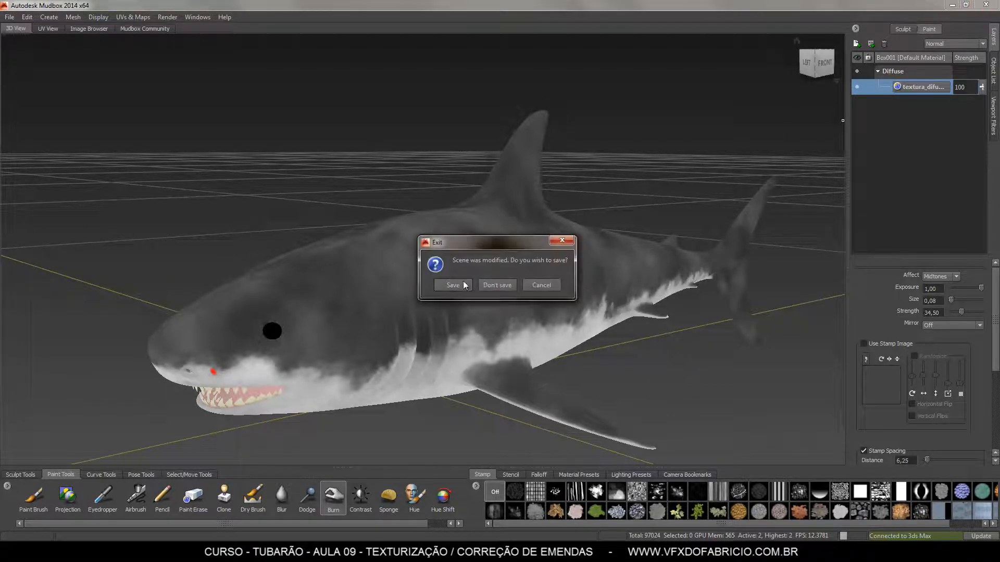
pyautogui.click(497, 285)
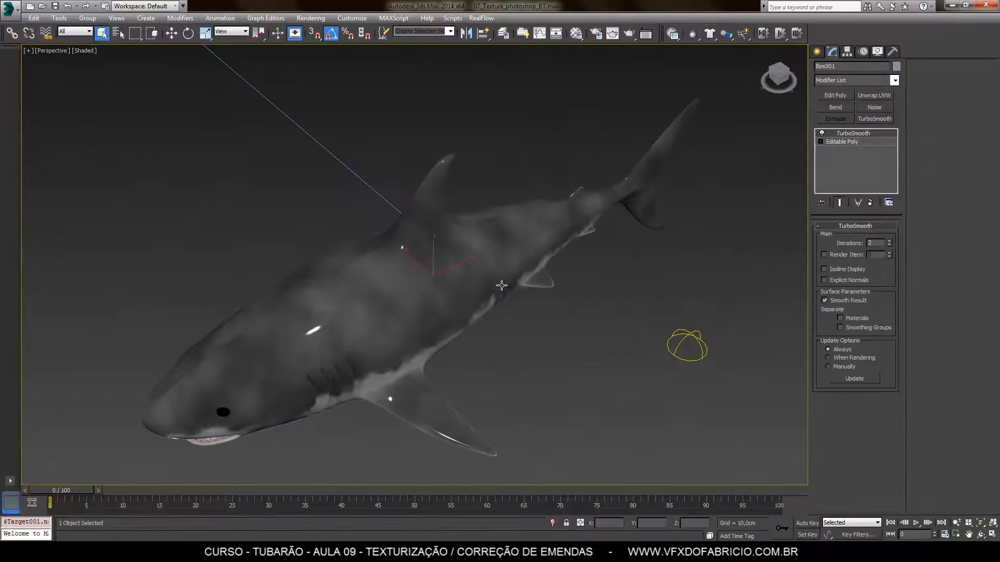
# Replace the bitmap in the shark material's diffuse color map with tuba_difuse_ok.jpg from the Texturas Finalizadas folder
pyautogui.click(563, 370)
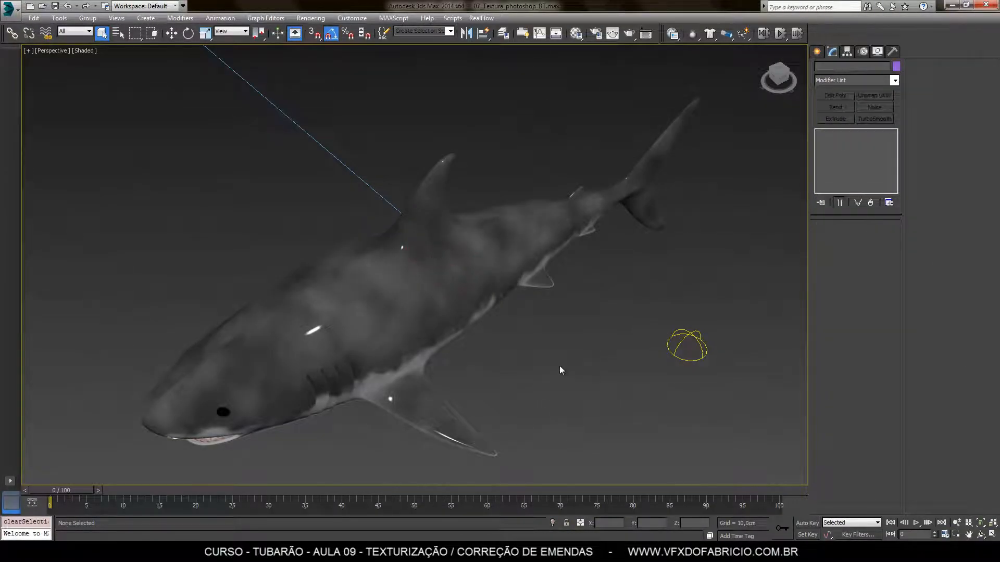
pyautogui.click(408, 322)
pyautogui.keyDown('alt'); pyautogui.moveTo(407, 323); pyautogui.dragTo(229, 308, button='middle'); pyautogui.keyUp('alt')
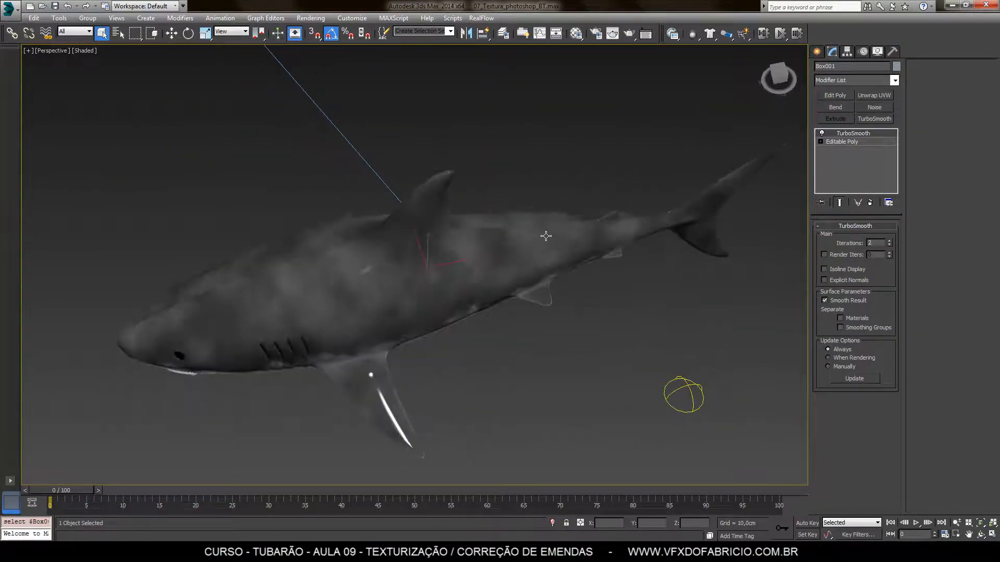
pyautogui.keyDown('alt'); pyautogui.moveTo(545, 232); pyautogui.dragTo(466, 372, button='middle'); pyautogui.keyUp('alt')
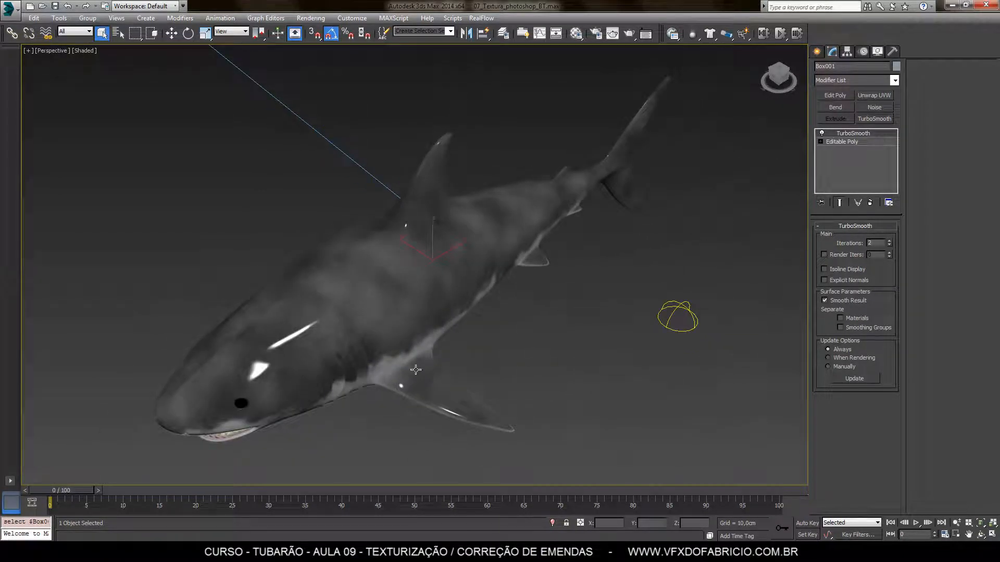
pyautogui.press('m')
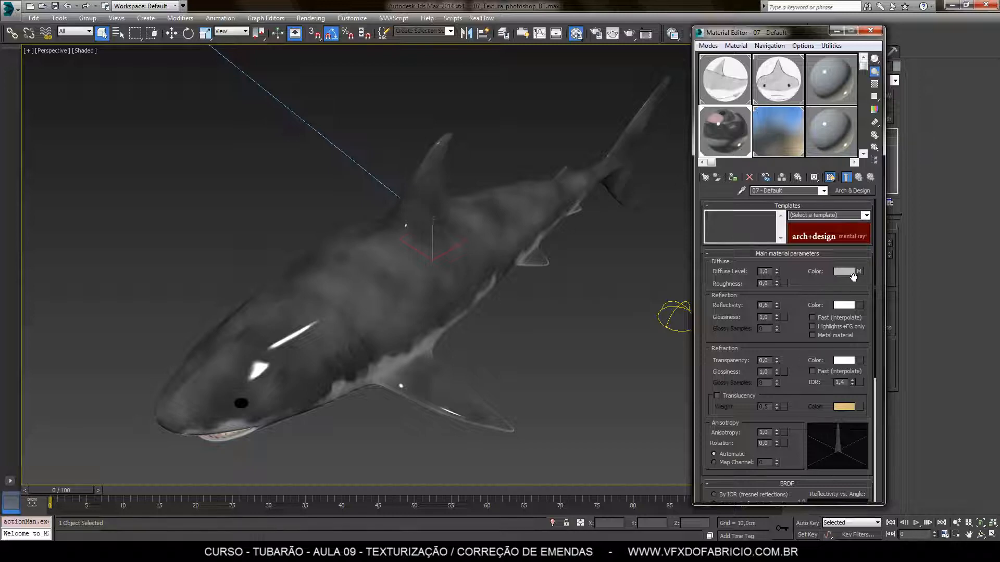
pyautogui.click(859, 272)
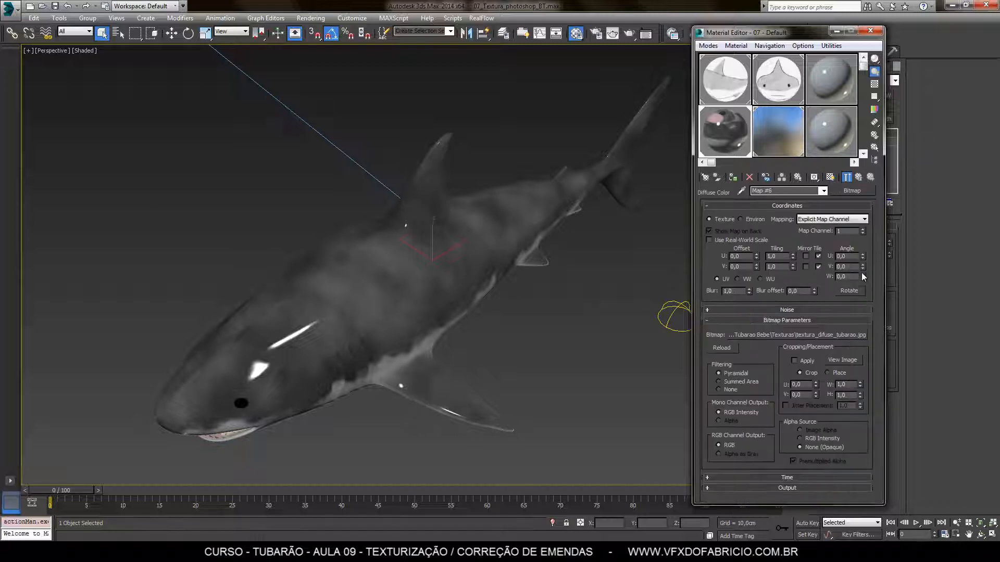
pyautogui.click(820, 336)
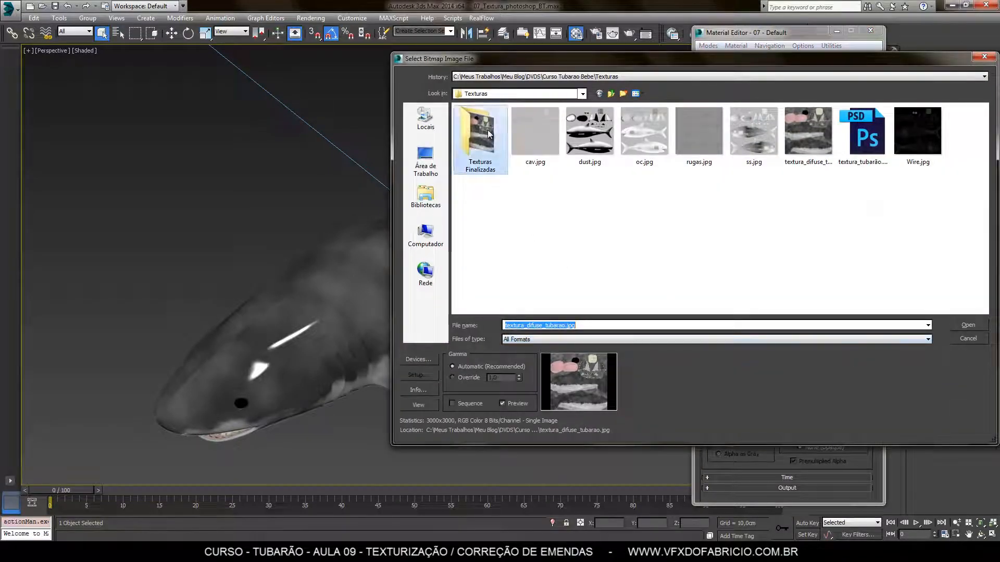
pyautogui.doubleClick(488, 132)
pyautogui.click(486, 131)
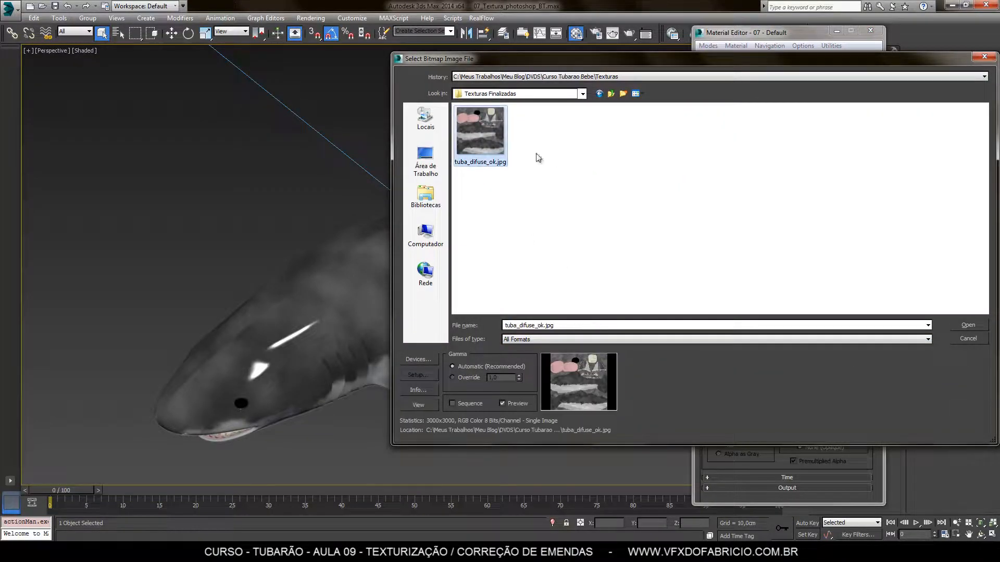
pyautogui.click(960, 325)
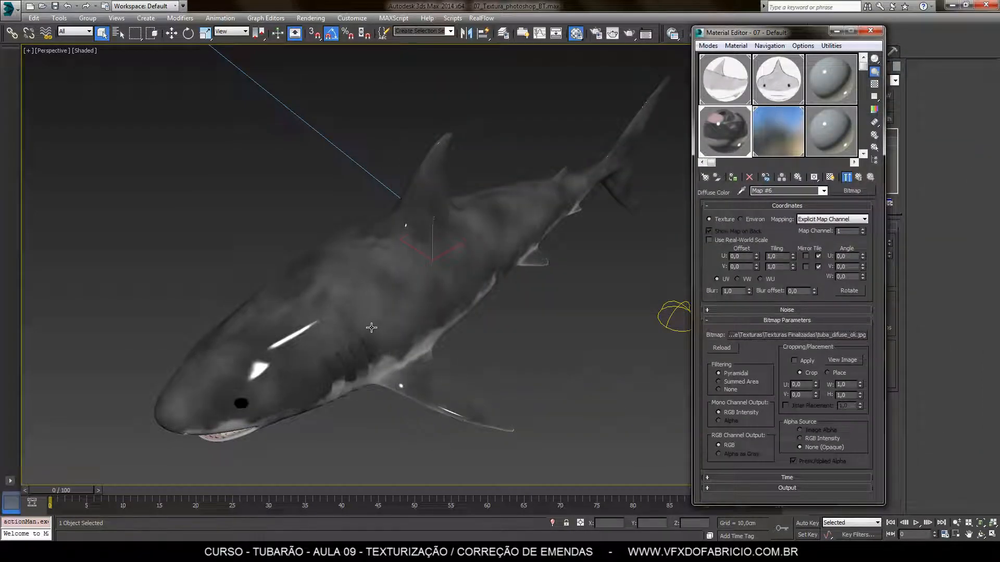
# Examine the retextured shark from the front and side, and review its material's main parameters, BRDF and Special Purpose Maps settings
pyautogui.keyDown('alt'); pyautogui.moveTo(540, 346); pyautogui.dragTo(666, 327, button='middle'); pyautogui.keyUp('alt')
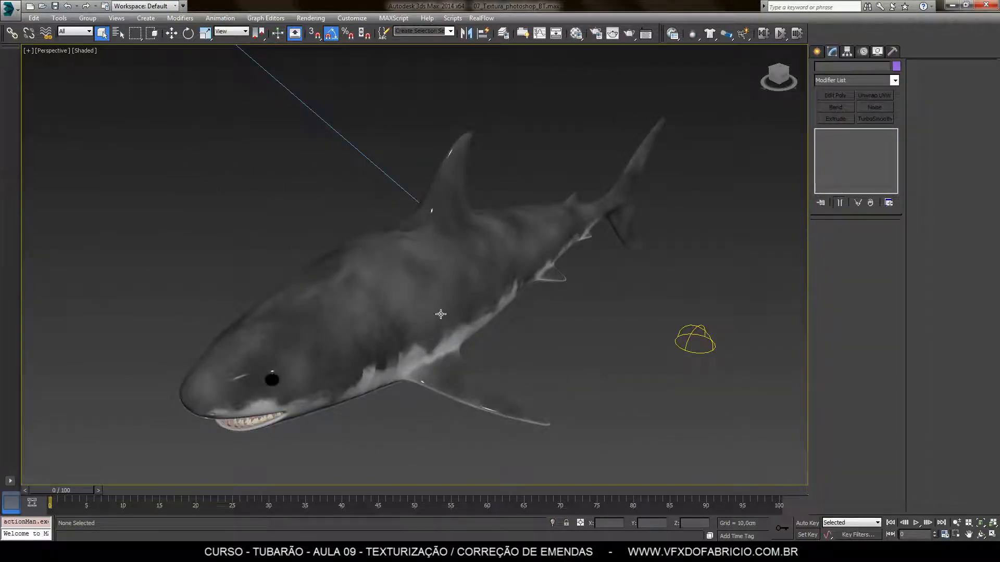
pyautogui.click(439, 314)
pyautogui.keyDown('alt'); pyautogui.moveTo(439, 315); pyautogui.dragTo(497, 342, button='middle'); pyautogui.keyUp('alt')
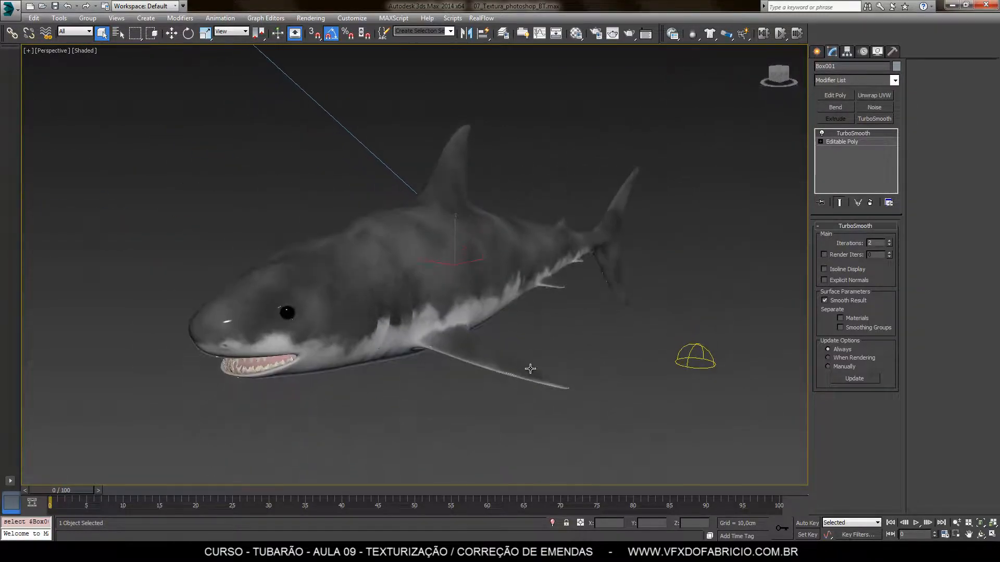
pyautogui.click(557, 344)
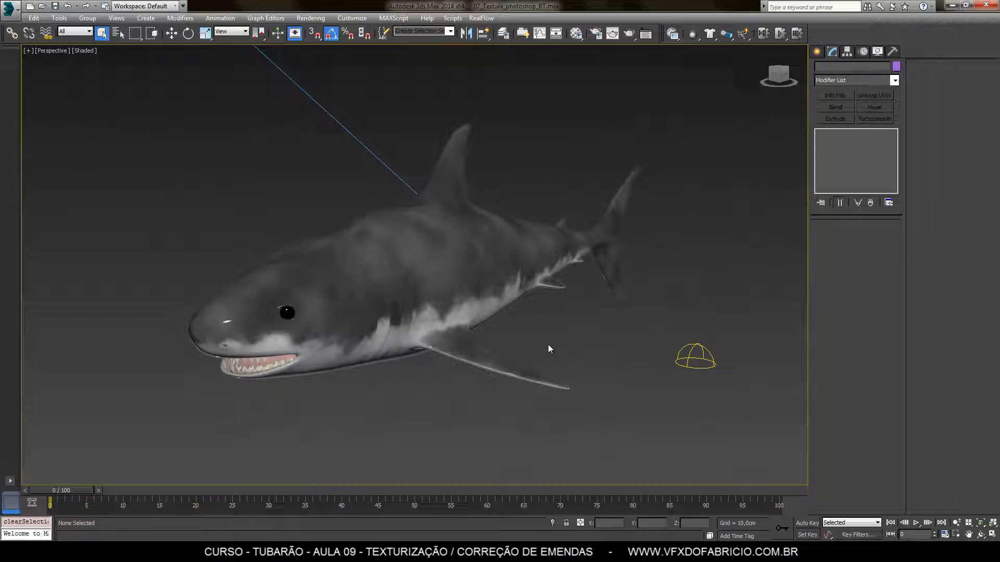
pyautogui.press('m')
pyautogui.moveTo(793, 345); pyautogui.dragTo(794, 303)
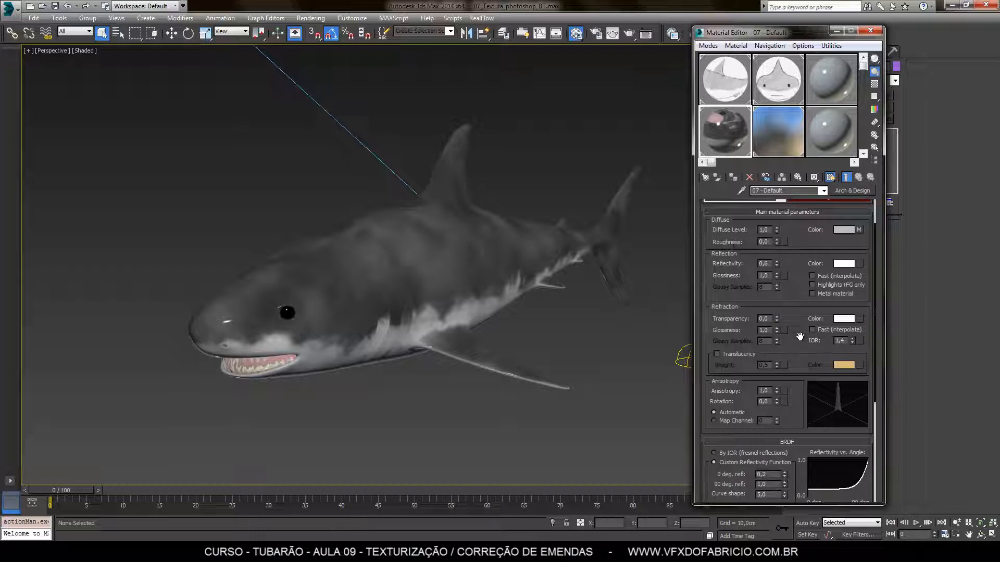
pyautogui.scroll(-5, 800, 336)
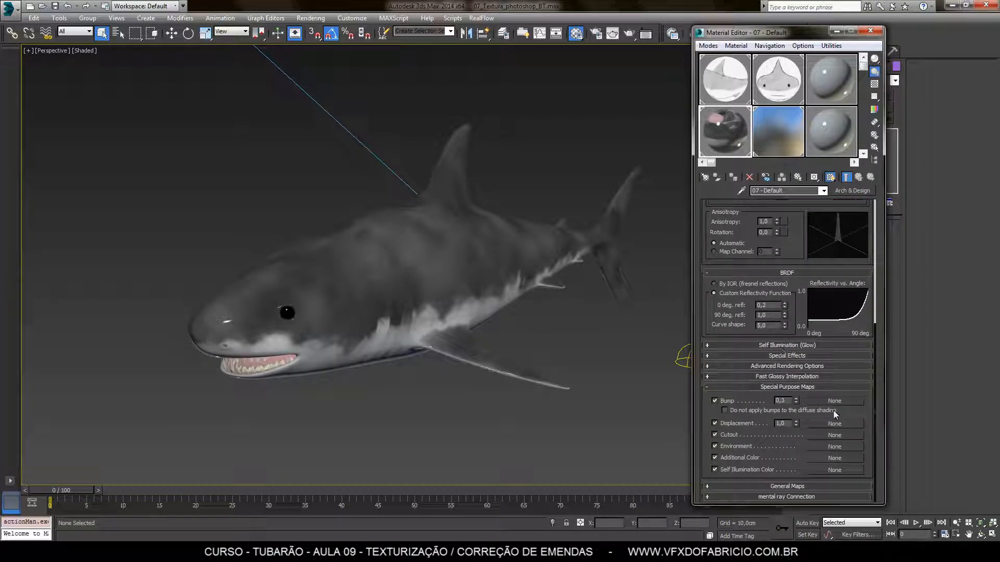
pyautogui.moveTo(799, 237); pyautogui.dragTo(793, 452)
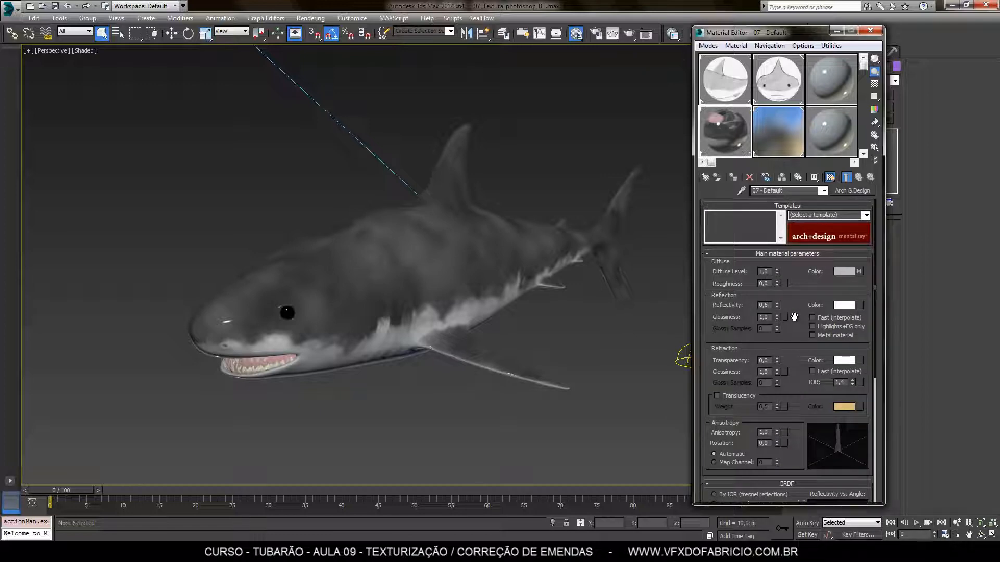
pyautogui.click(870, 30)
# Frame the whole shark from the front in the perspective view, render a test image and close the render
pyautogui.scroll(5, 424, 250)
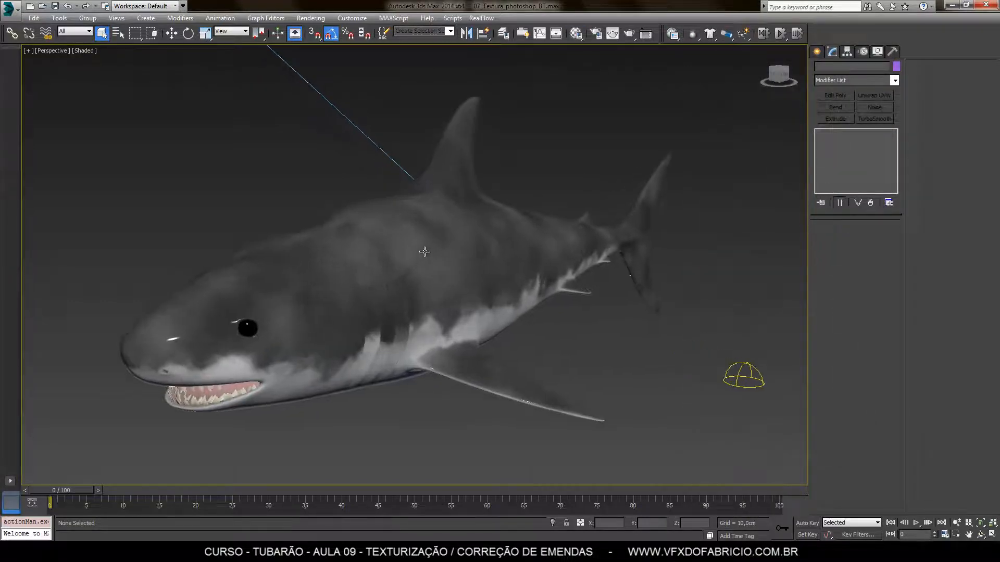
pyautogui.scroll(-6, 459, 280)
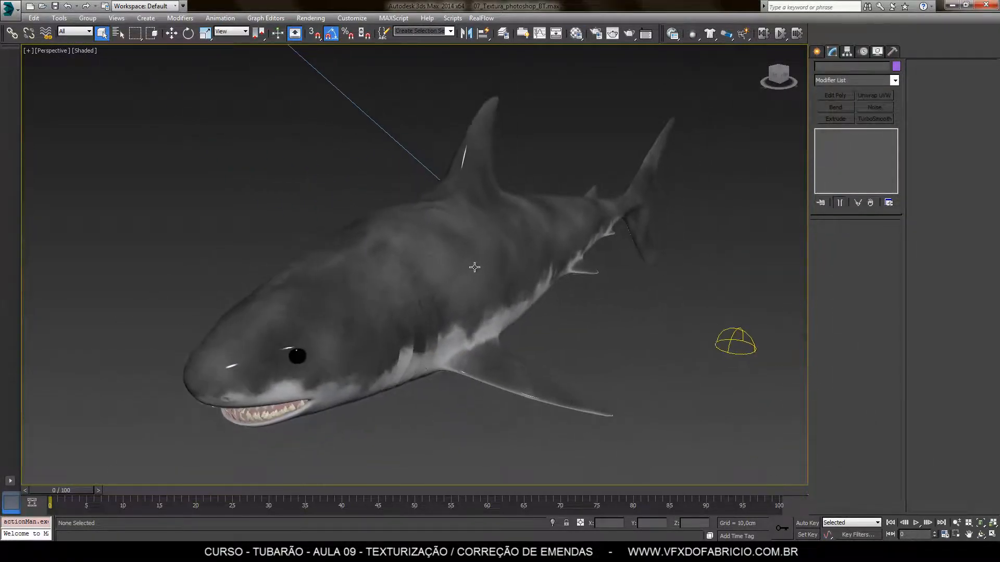
pyautogui.moveTo(470, 203); pyautogui.dragTo(487, 275, button='middle')
pyautogui.hotkey('shift', 'q')
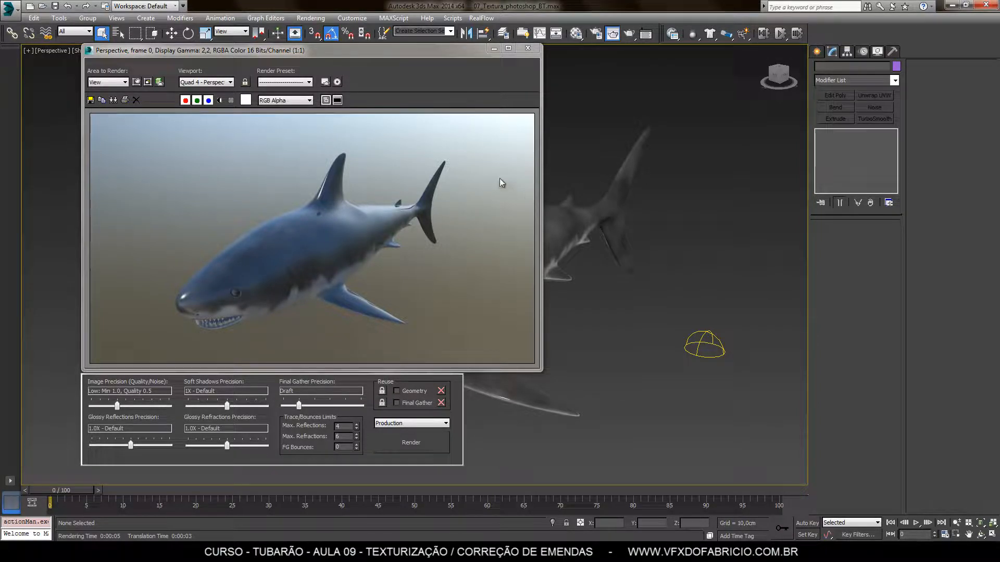
pyautogui.click(528, 48)
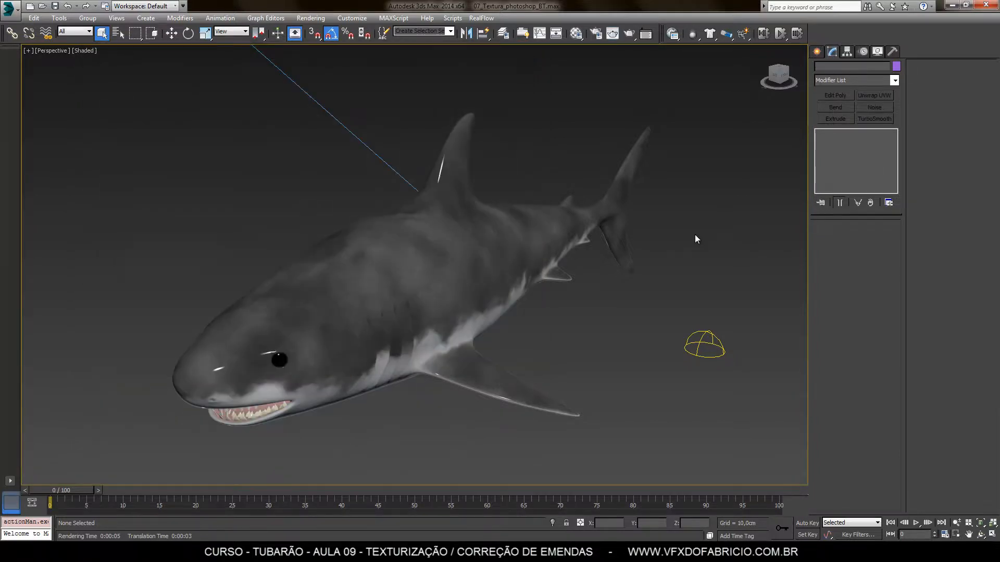